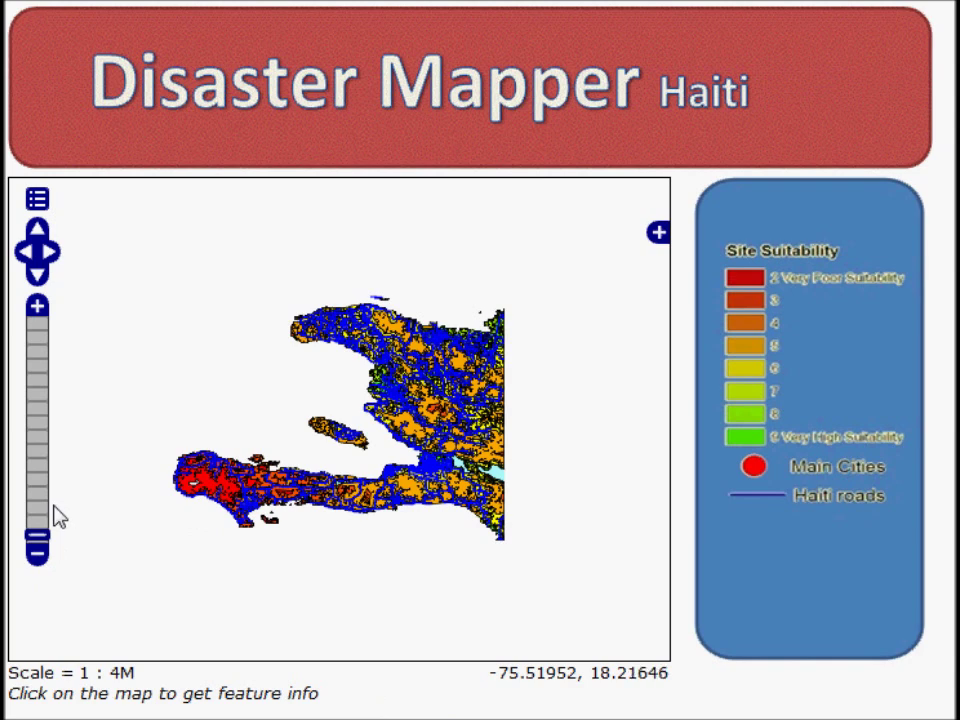
- Zoom the suitability map to 1:2M near the lake and recentre it on the bay
double_click(459, 493)
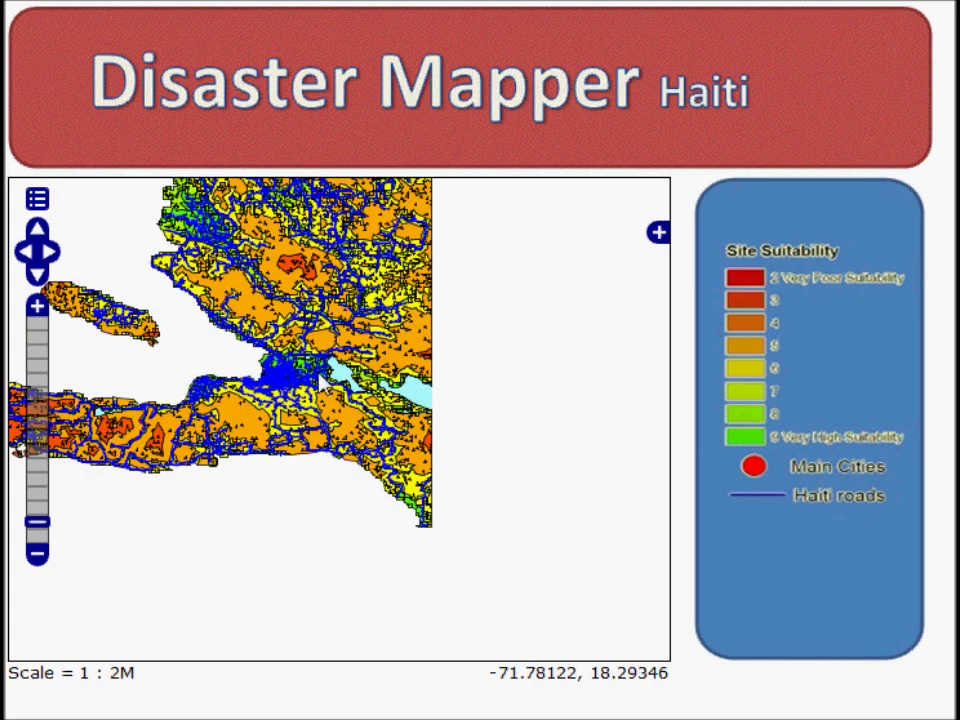
left_click_drag(190, 255, 249, 342)
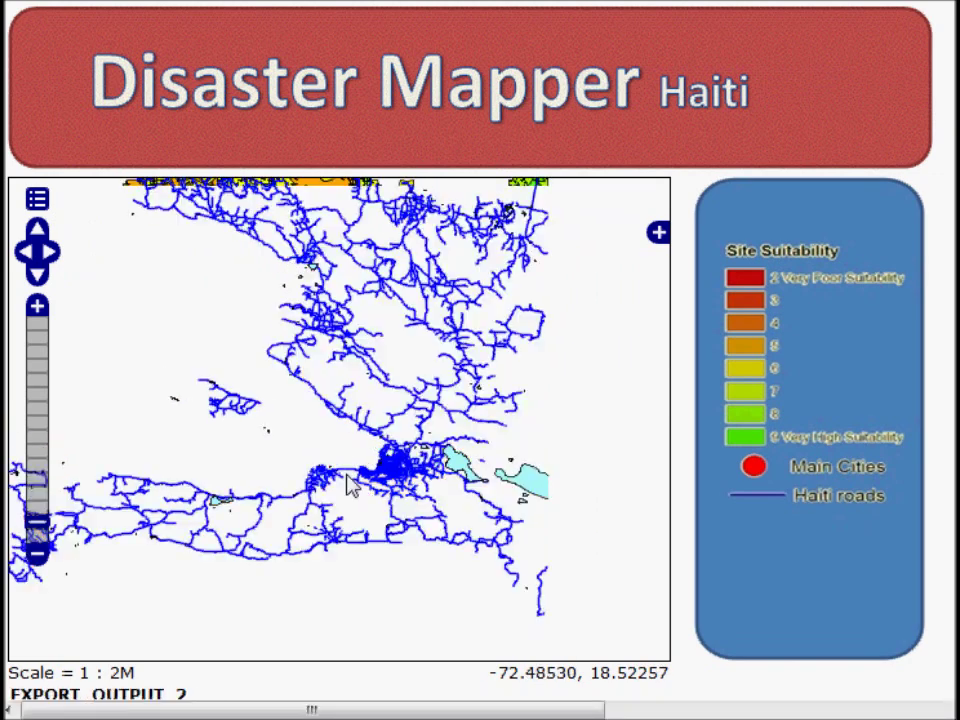
- Zoom in with the zoom bar, back out to 1:554K, and recentre on the bay and lake
left_click(39, 466)
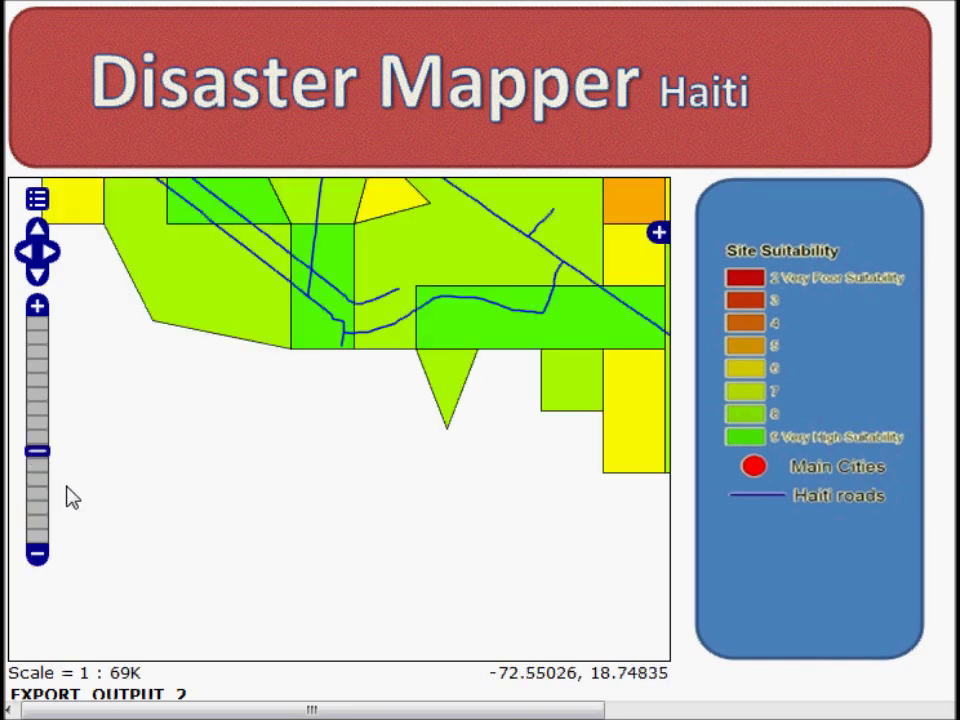
left_click(43, 486)
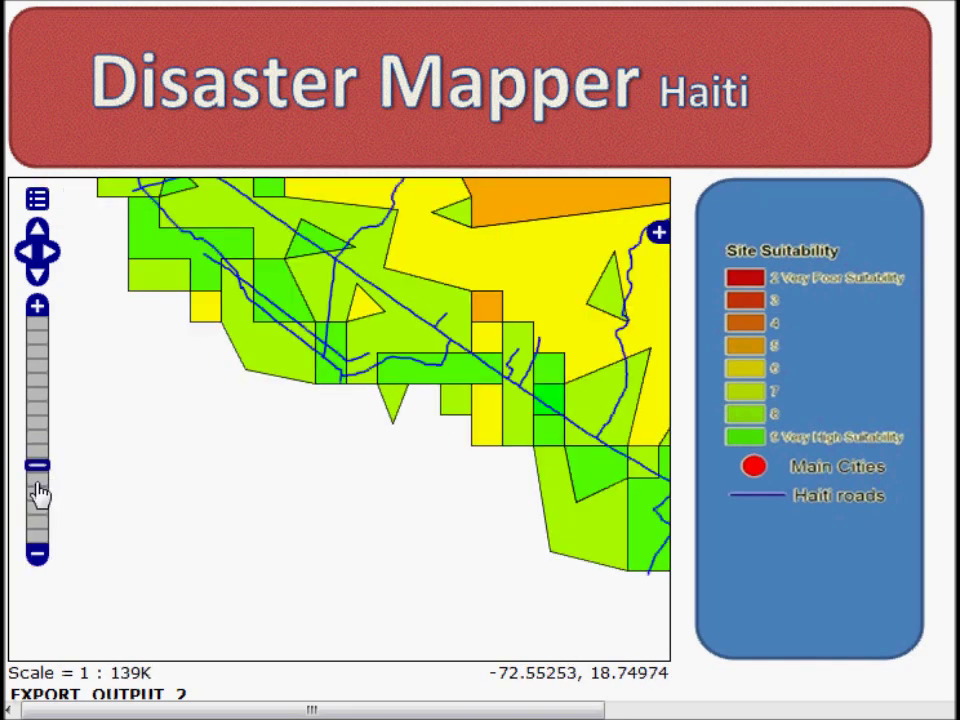
left_click(37, 479)
left_click(48, 558)
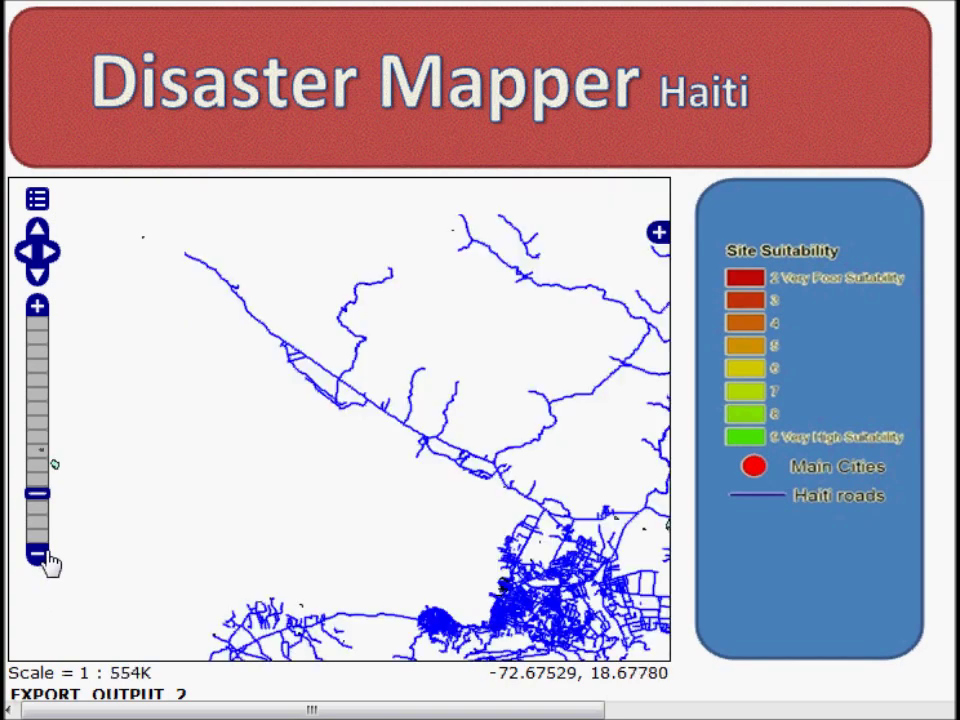
left_click_drag(369, 589, 351, 559)
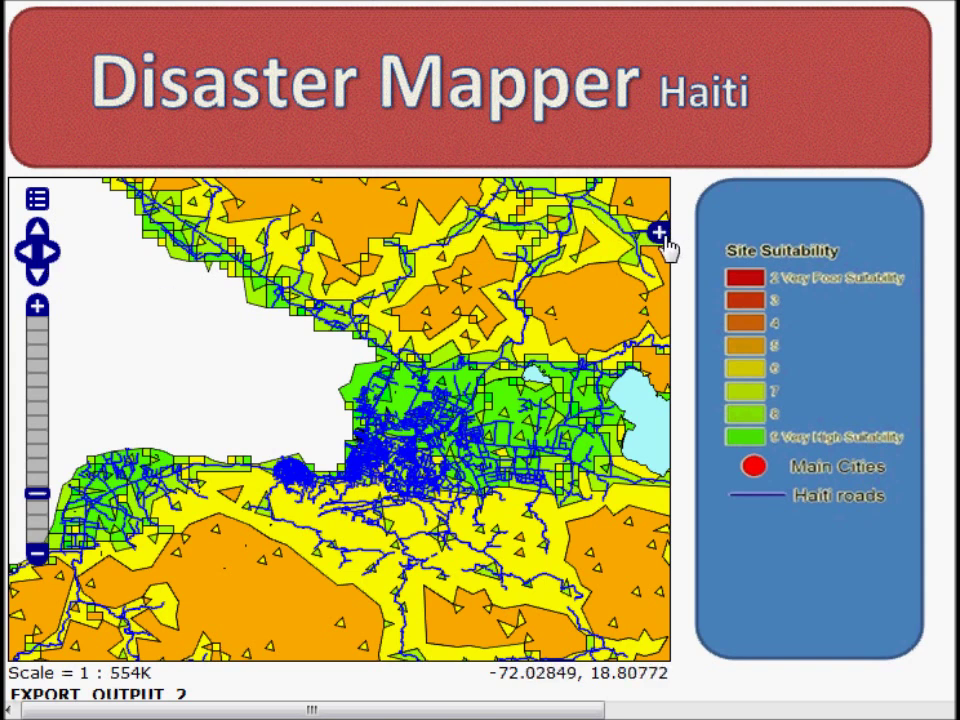
- Uncheck the Roads, Cities and natural - Untiled overlays in the layer switcher
left_click(661, 238)
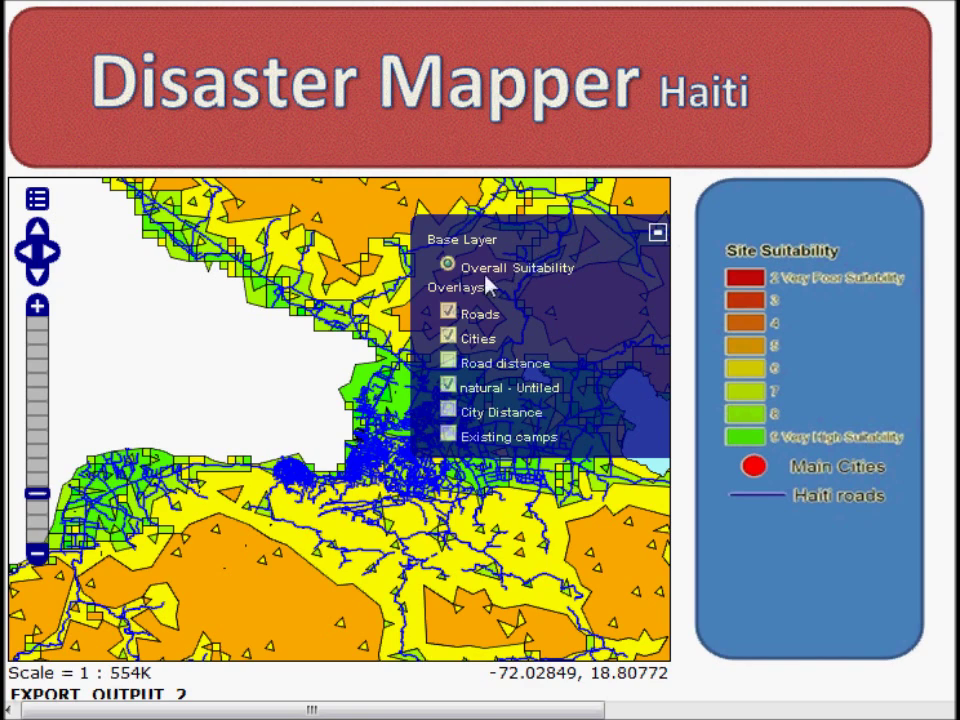
left_click(450, 316)
left_click(449, 338)
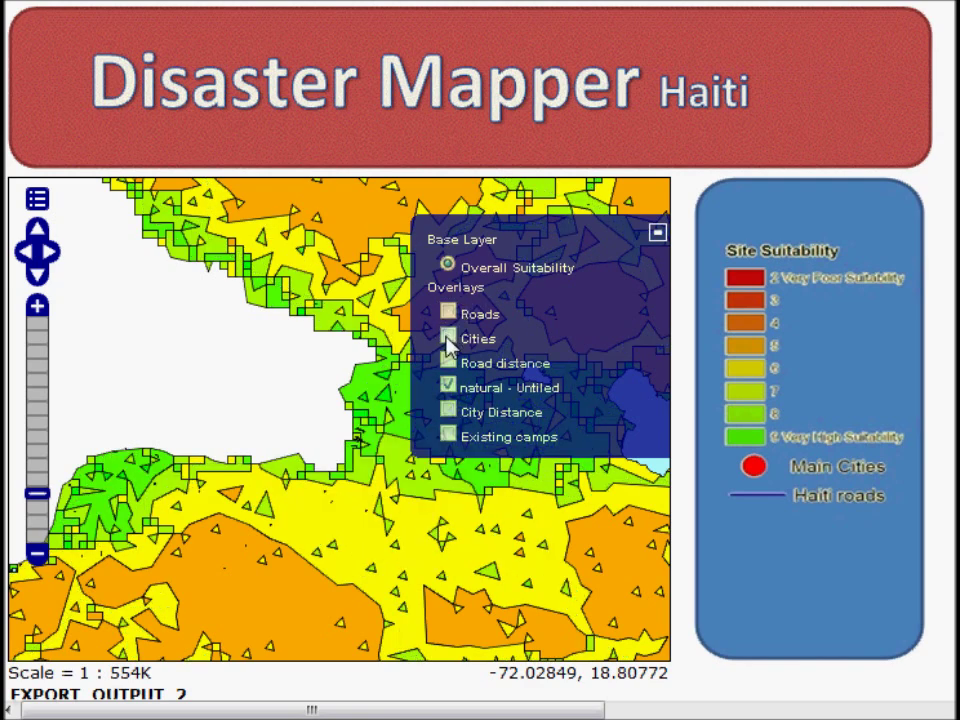
left_click(448, 390)
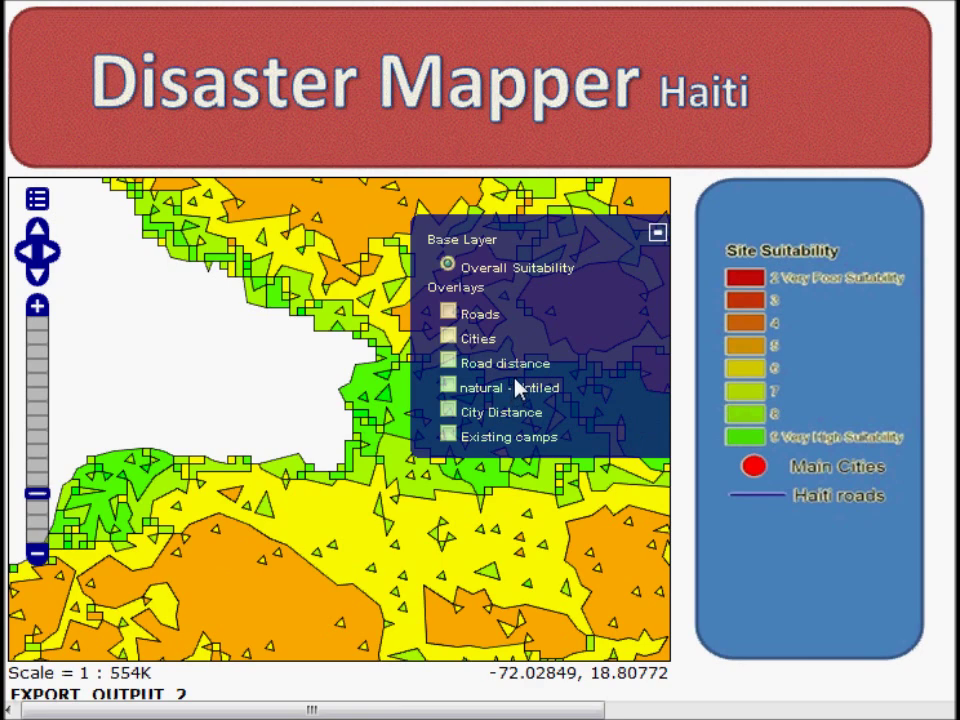
- Toggle Road distance and City Distance on and off, leaving all six overlays hidden
left_click(449, 363)
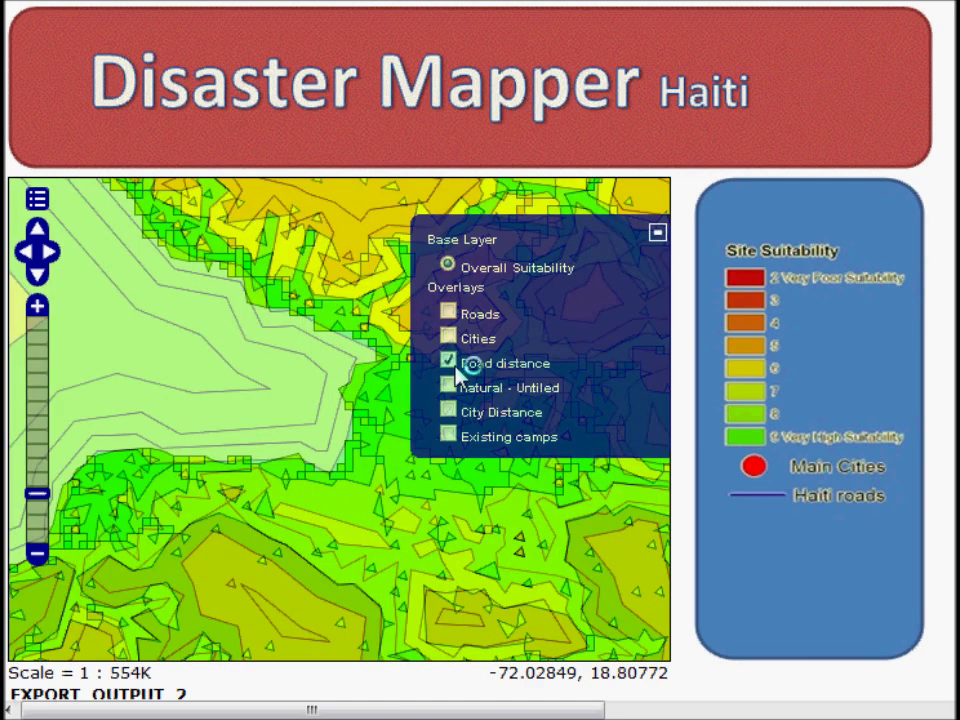
left_click(449, 363)
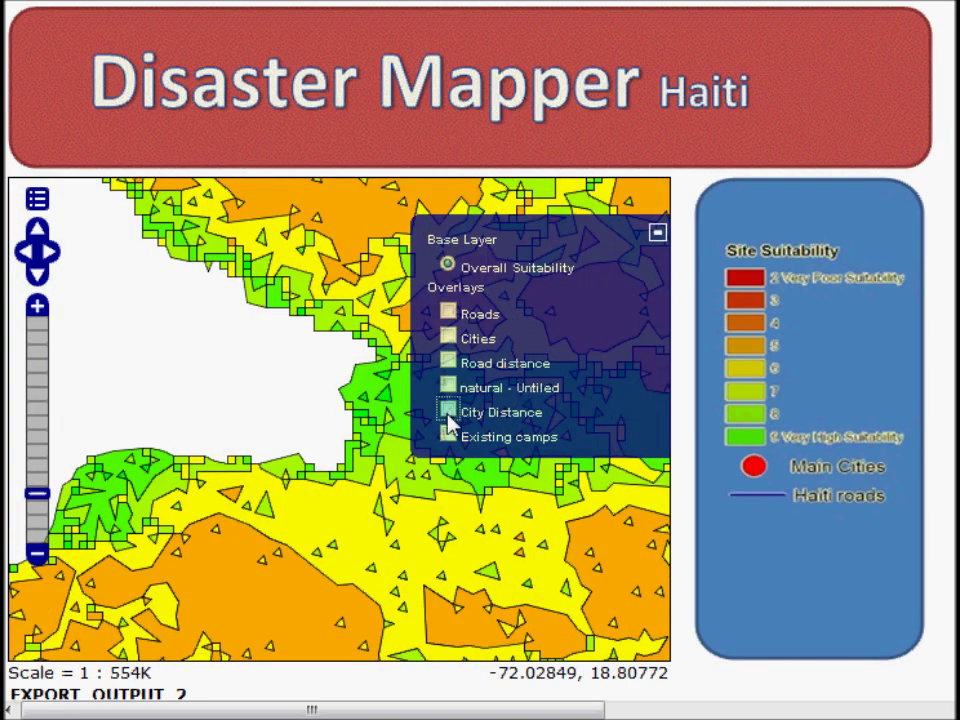
left_click(448, 412)
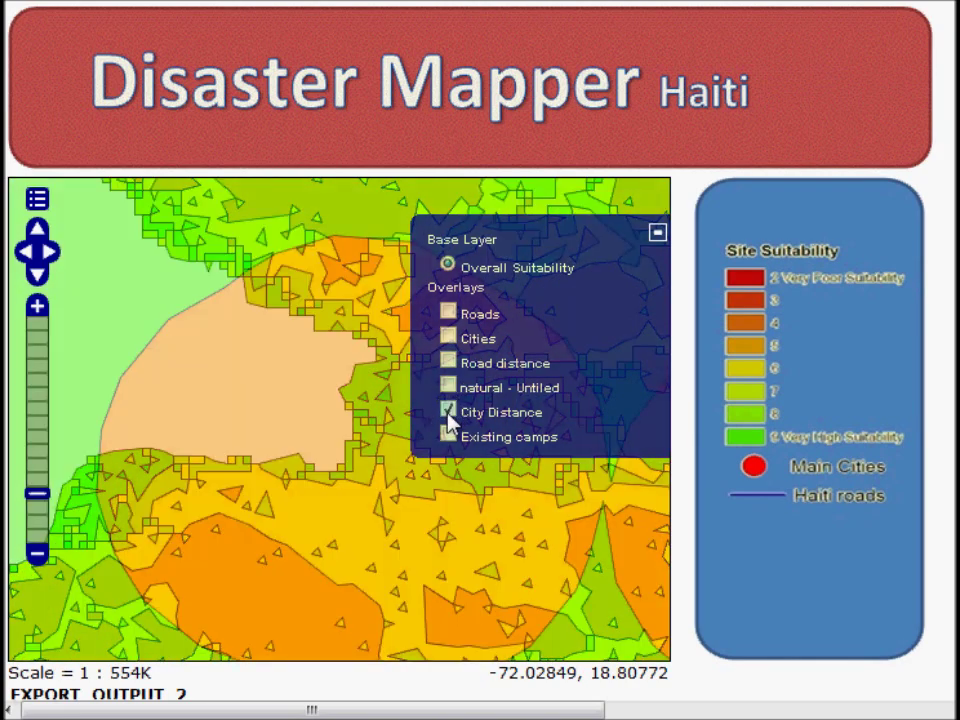
left_click(448, 412)
left_click(448, 435)
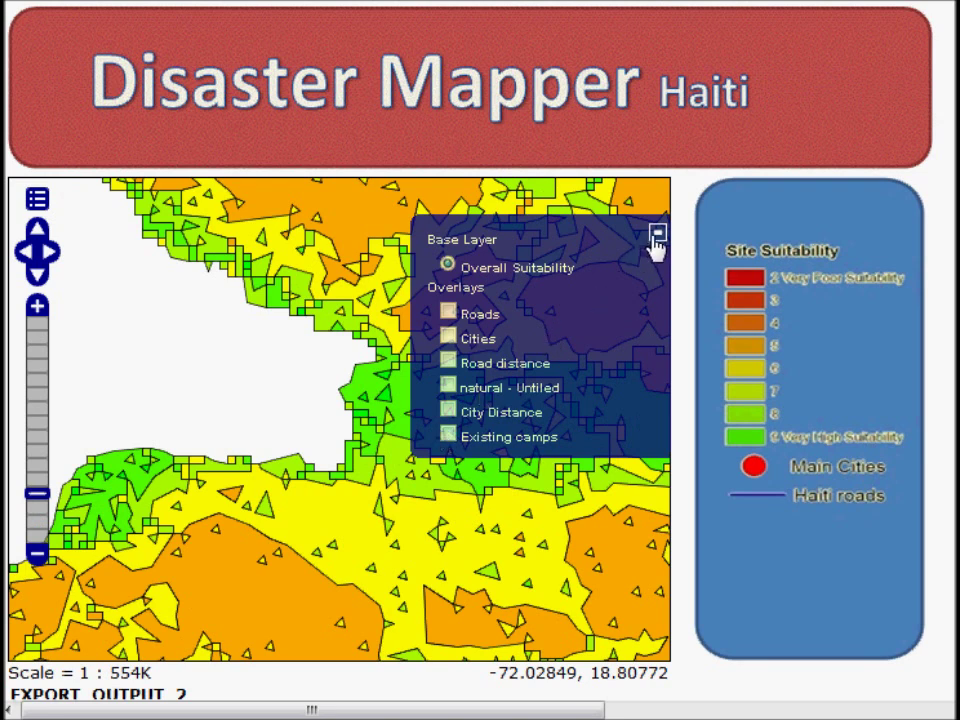
left_click(657, 236)
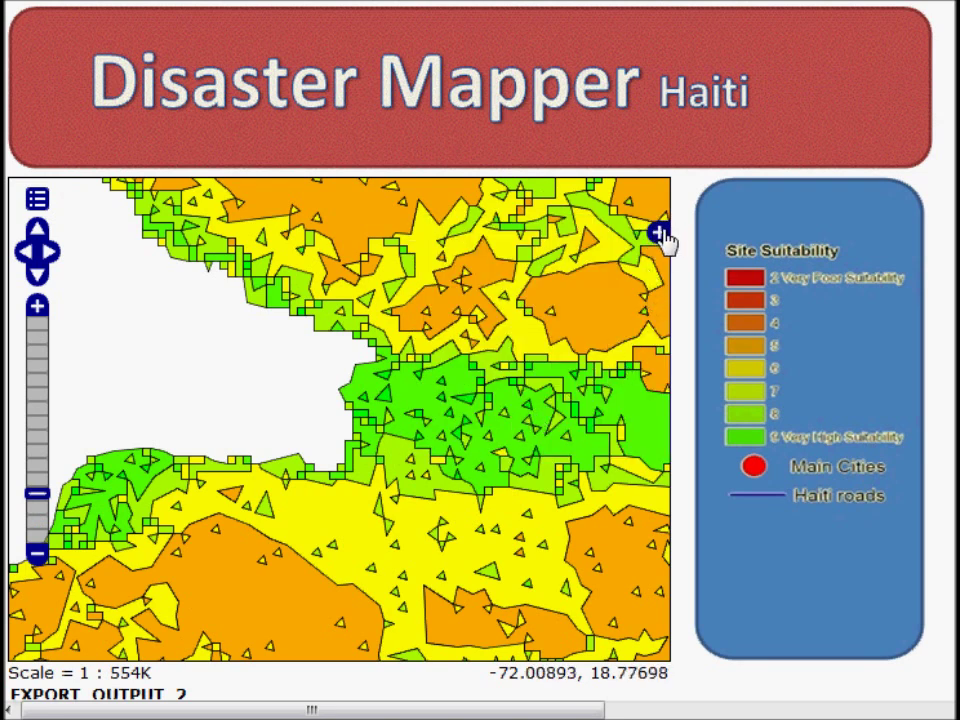
left_click(659, 234)
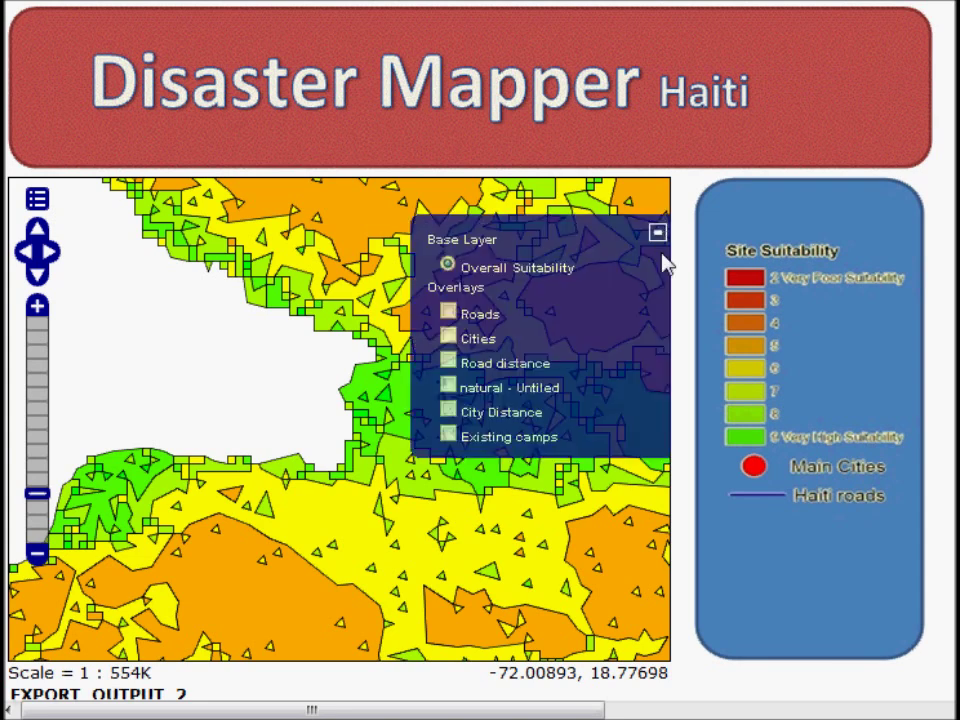
- Turn on the Existing camps overlay and pan right to include the western camps
left_click(452, 437)
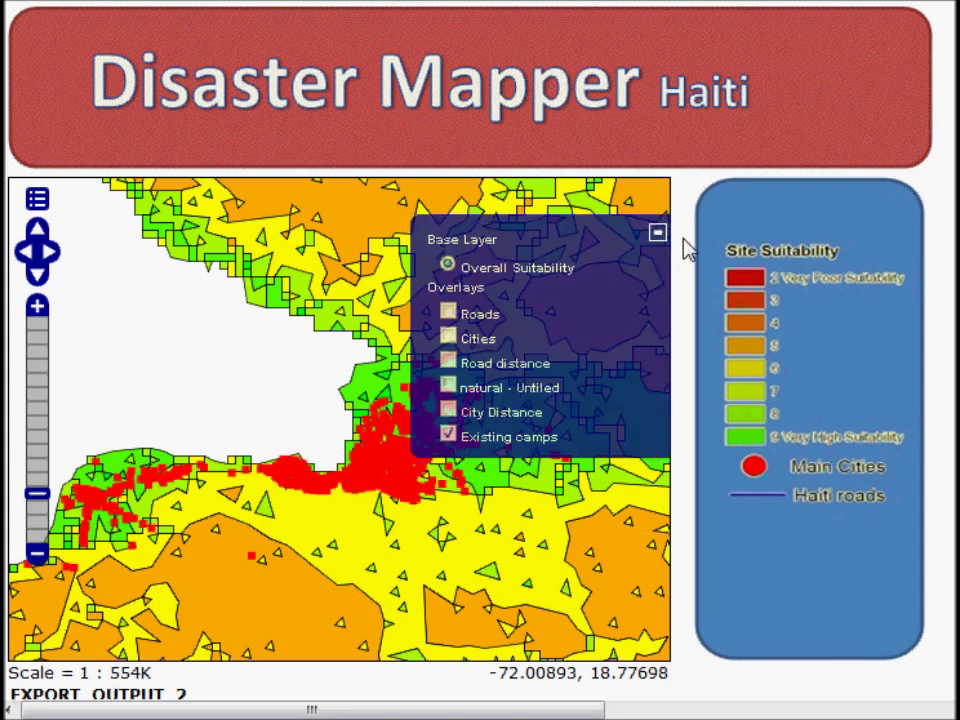
left_click(657, 236)
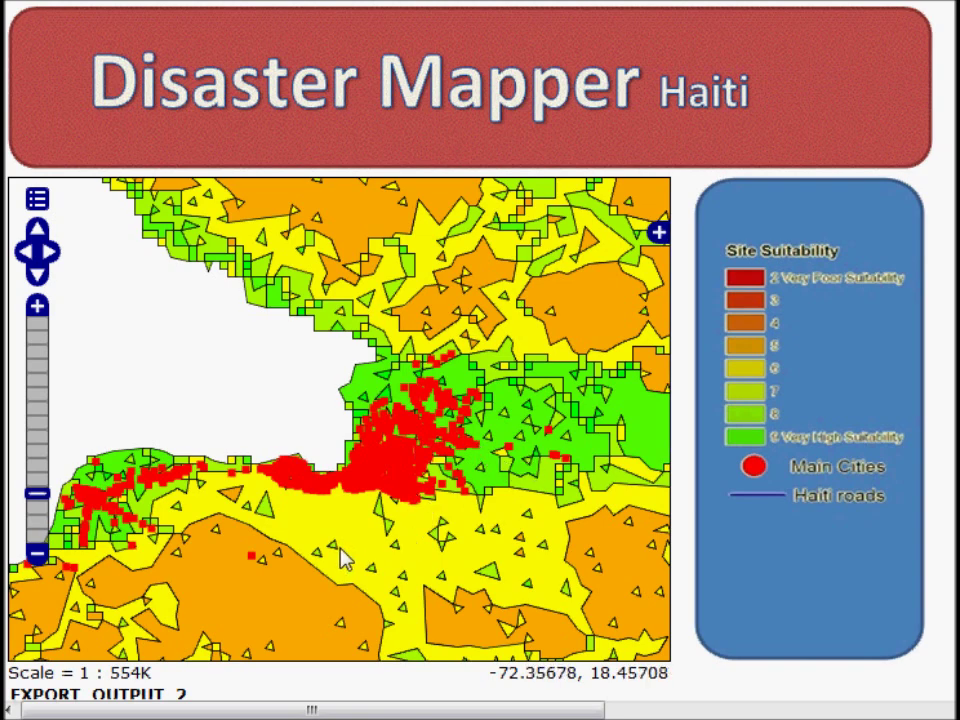
left_click_drag(343, 557, 433, 544)
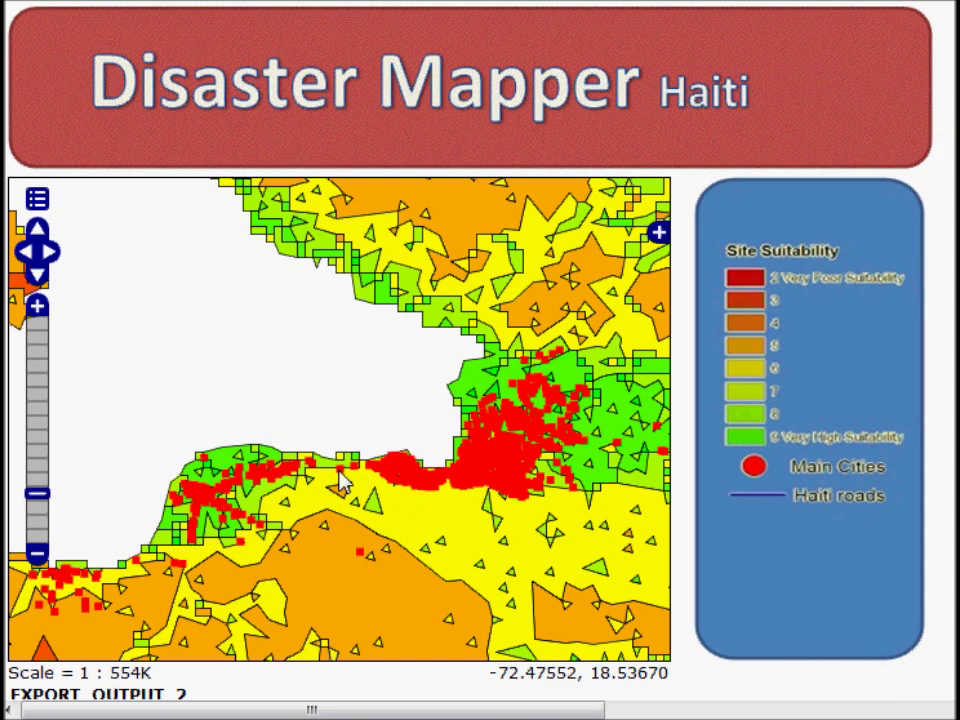
- Scroll down to the EXPORT_OUTPUT_2 feature info for Lach de Noe, then pan the map right
scroll(713, 483, "down", 2)
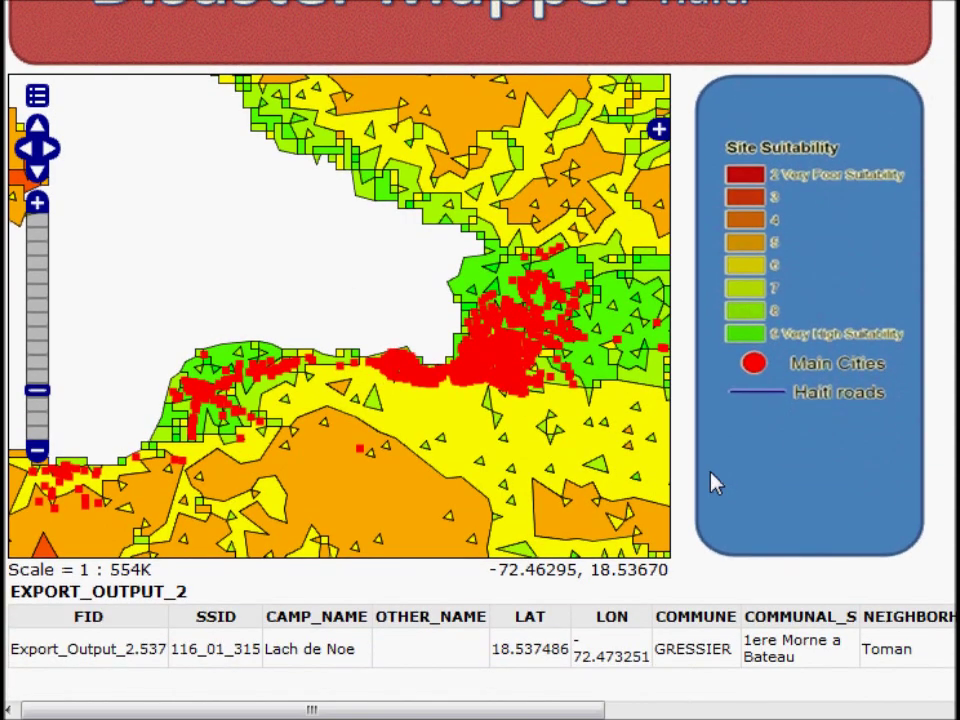
scroll(690, 495, "up", 1)
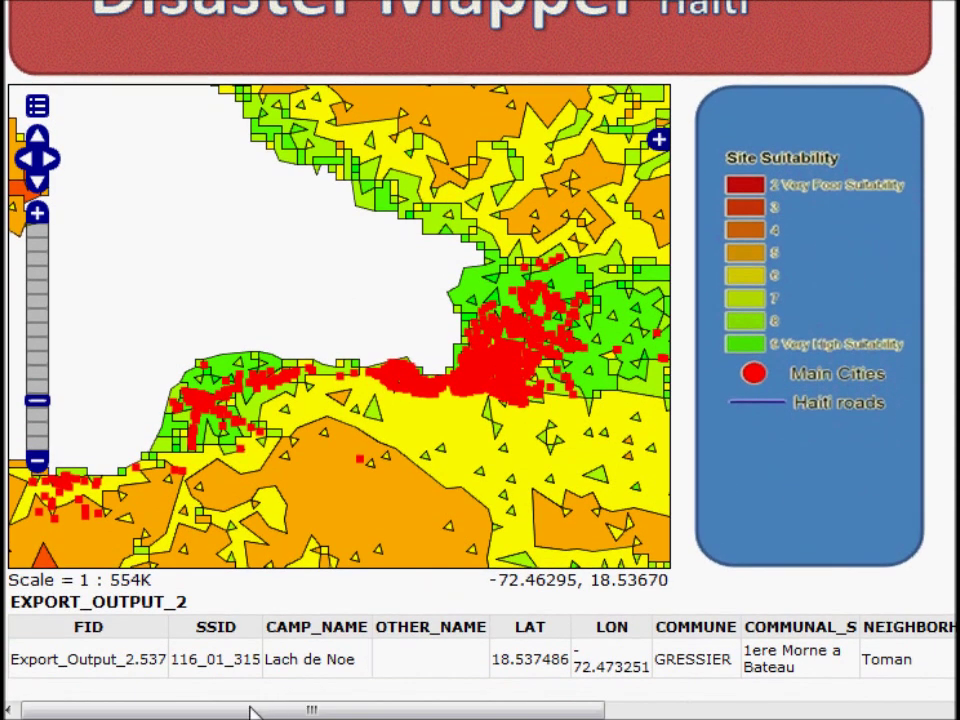
left_click_drag(247, 712, 311, 710)
- Zoom the map out twice, from 1:554K to 1:2M
left_click(37, 463)
left_click(37, 463)
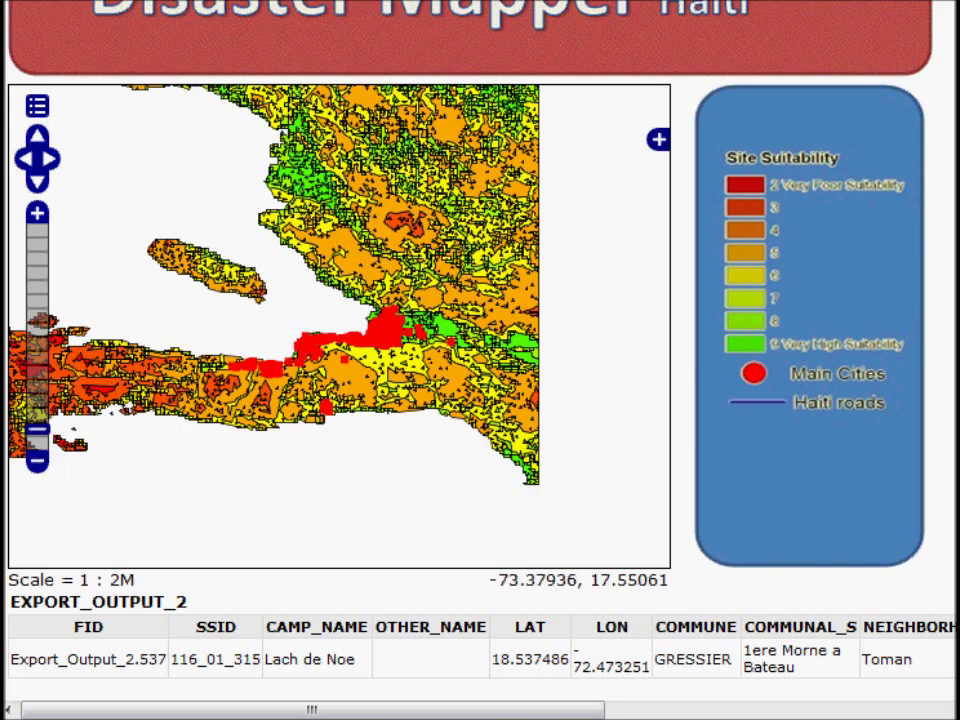
mouse_move(125, 685)
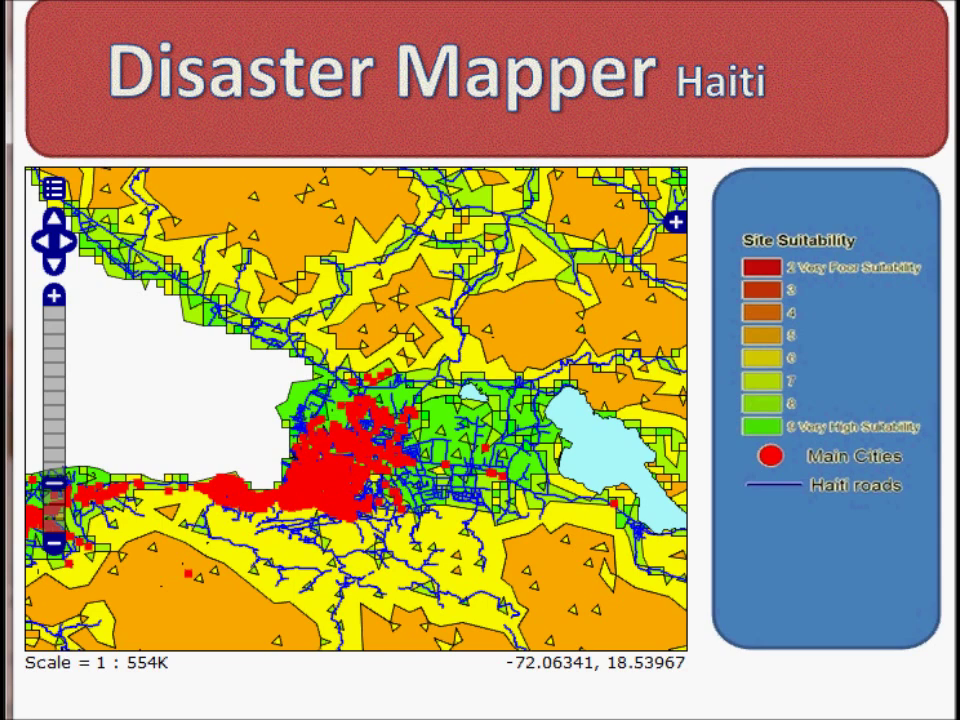
key("alt+f")
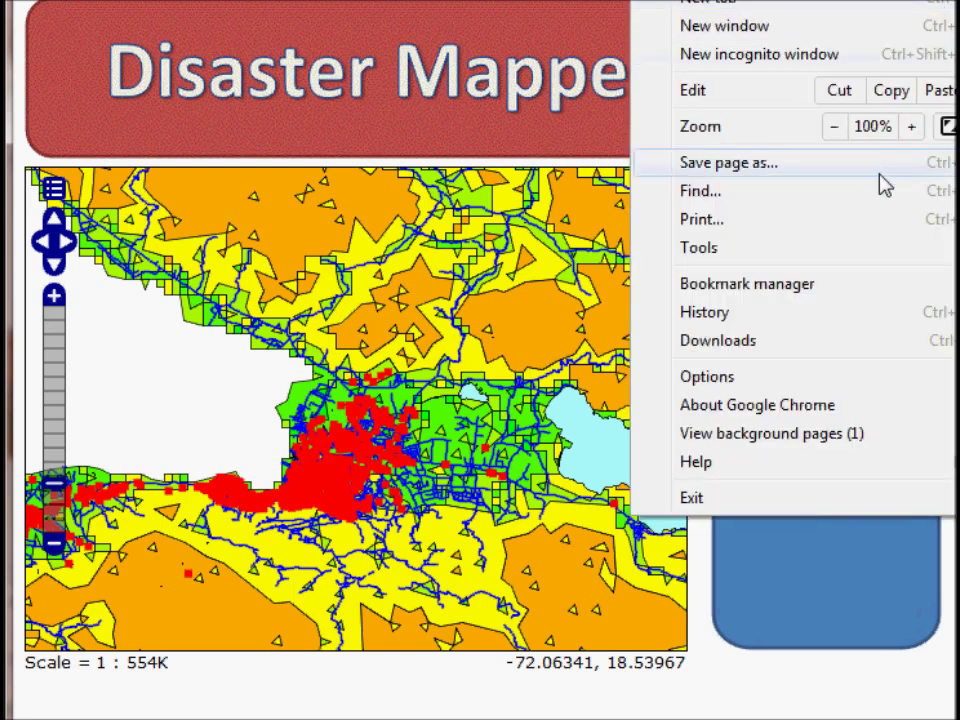
- Print the page to the Adobe PDF printer, overwriting the existing PDF file
left_click(745, 219)
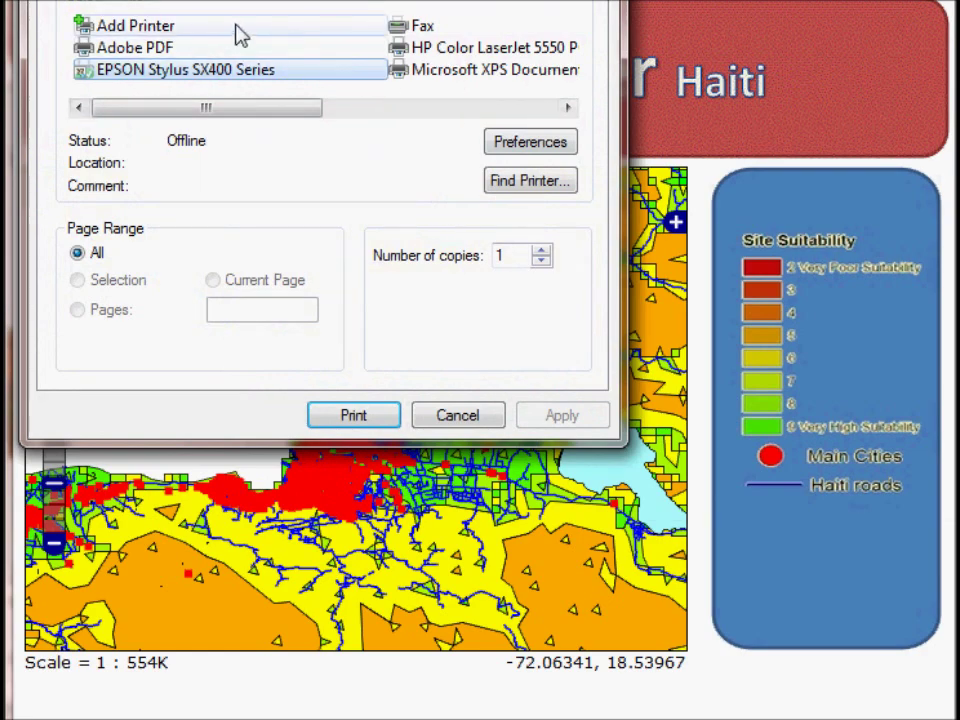
left_click(215, 52)
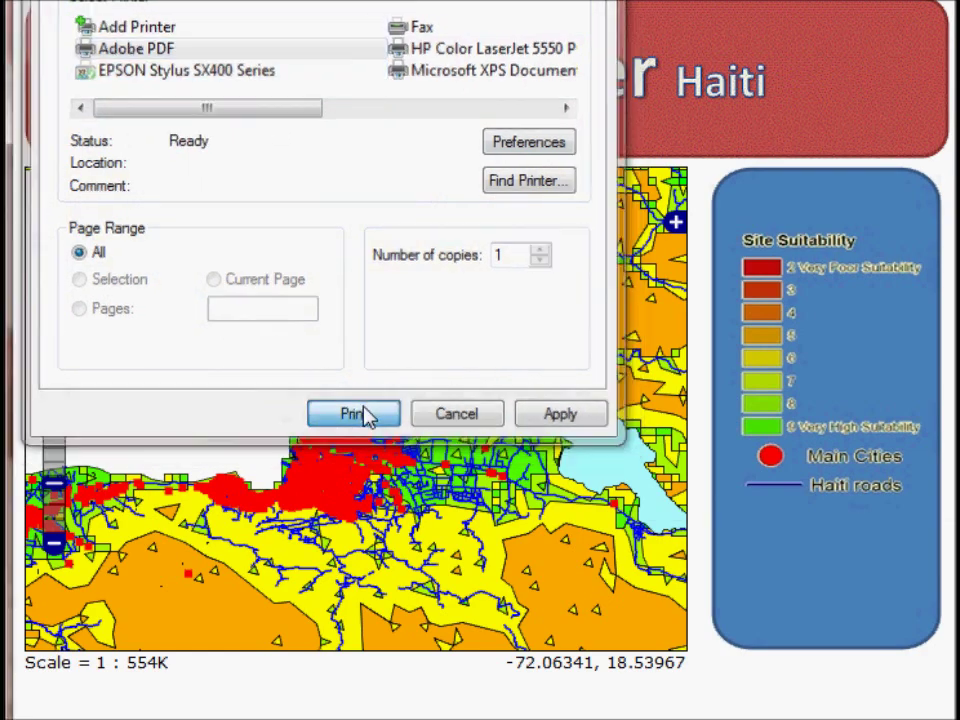
left_click(369, 414)
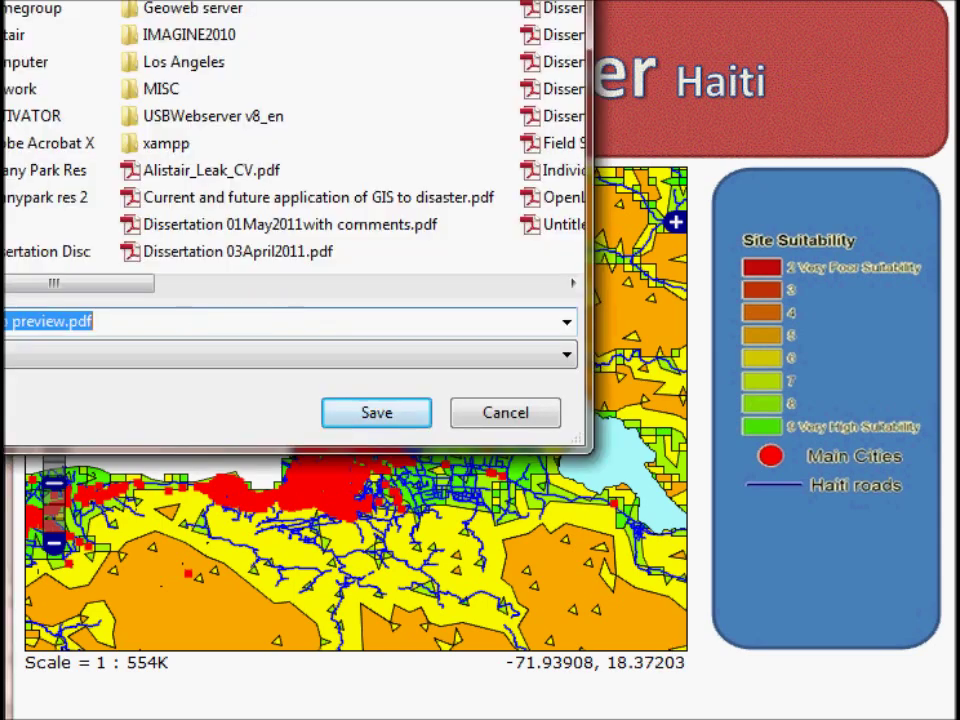
left_click(377, 418)
left_click(649, 326)
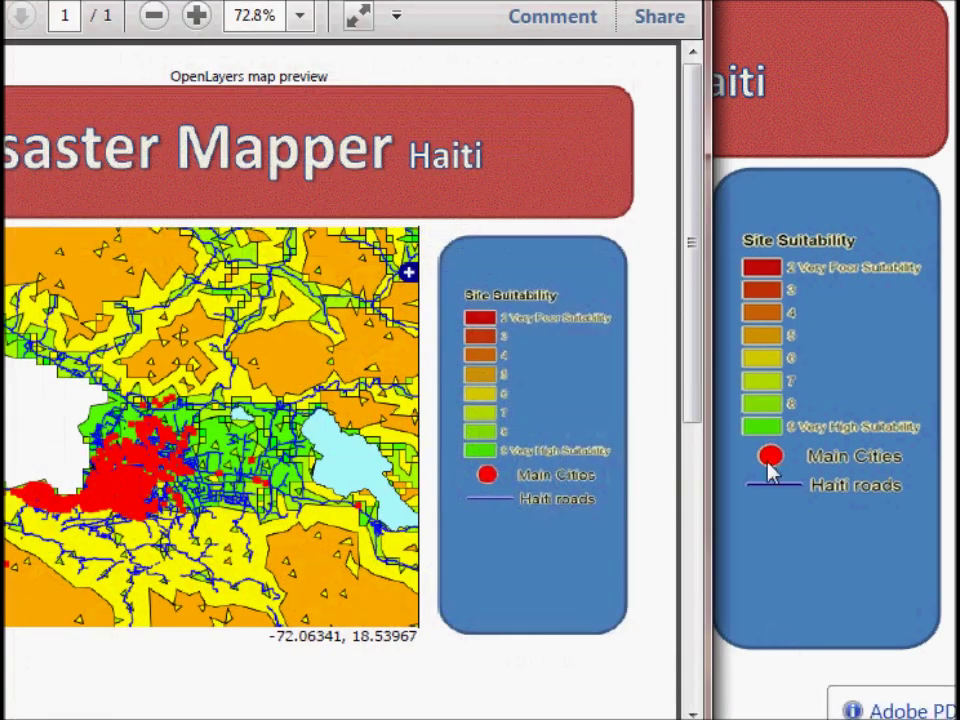
- Scroll through the printed OpenLayers map PDF, then return to the Disaster Mapper page
left_click_drag(688, 250, 660, 145)
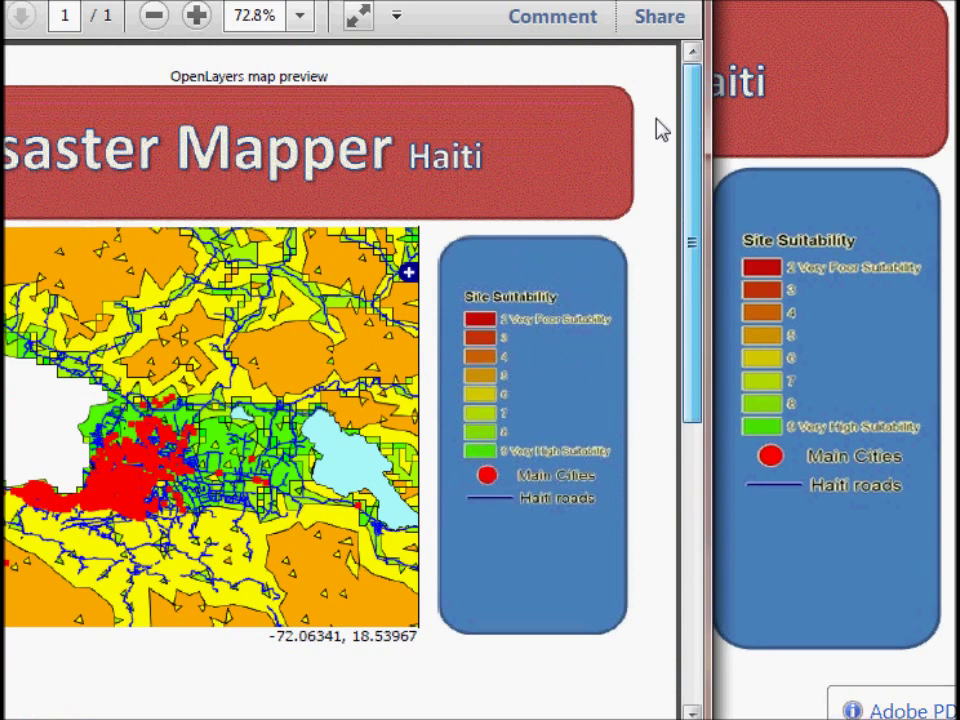
left_click(896, 86)
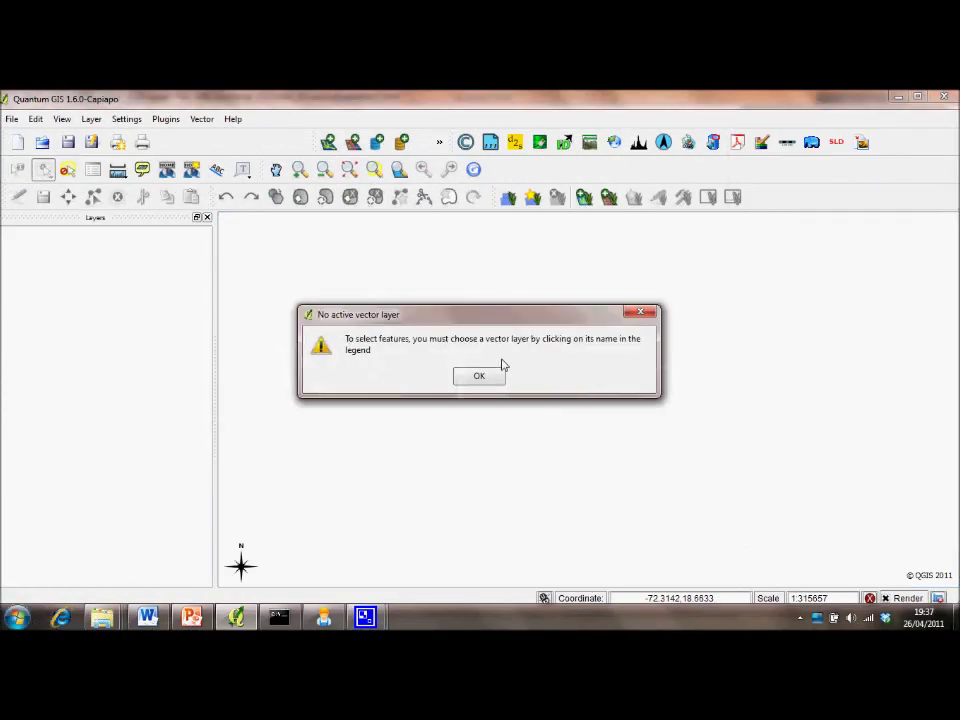
- Dismiss the 'No active vector layer' warning and open the Plugins menu
left_click(478, 376)
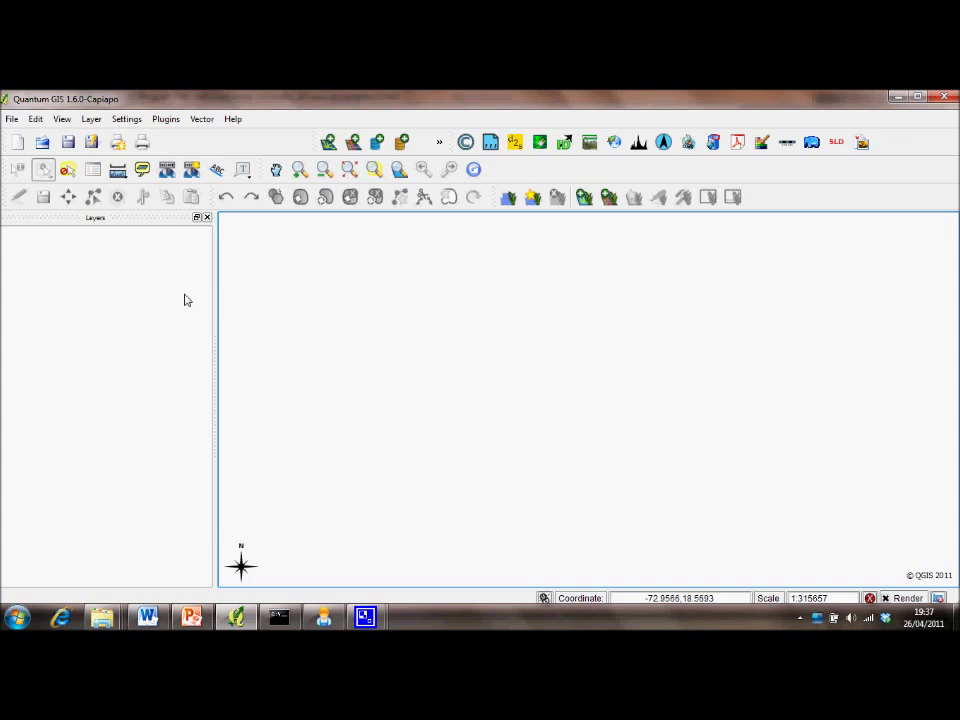
left_click(162, 121)
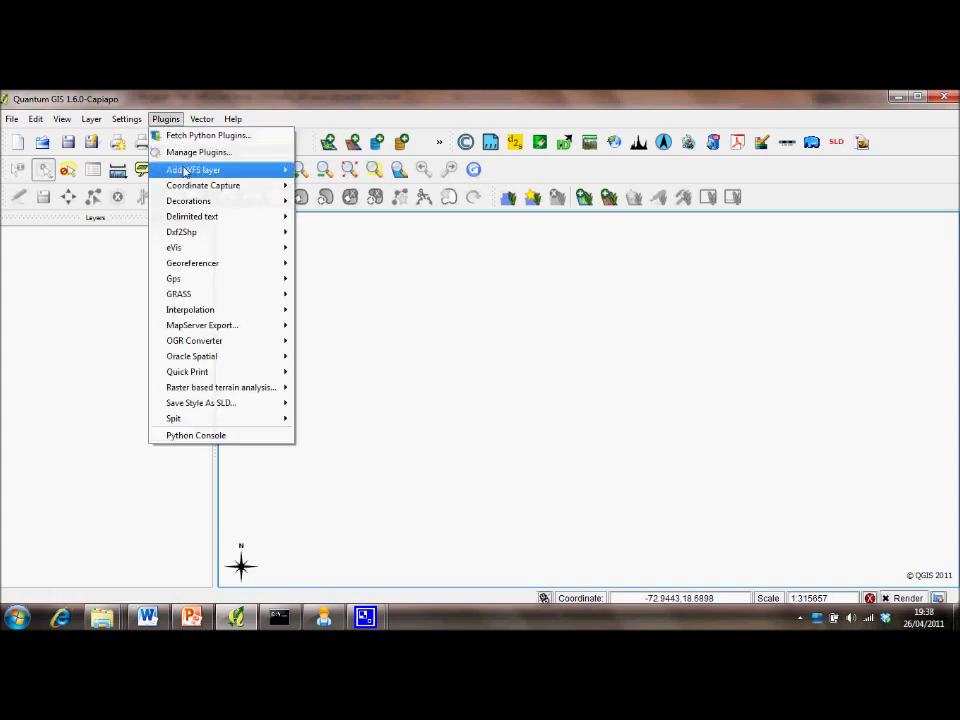
- Add a WFS layer, confirm the 'disaster' connection settings, connect, and widen the Title column
mouse_move(184, 172)
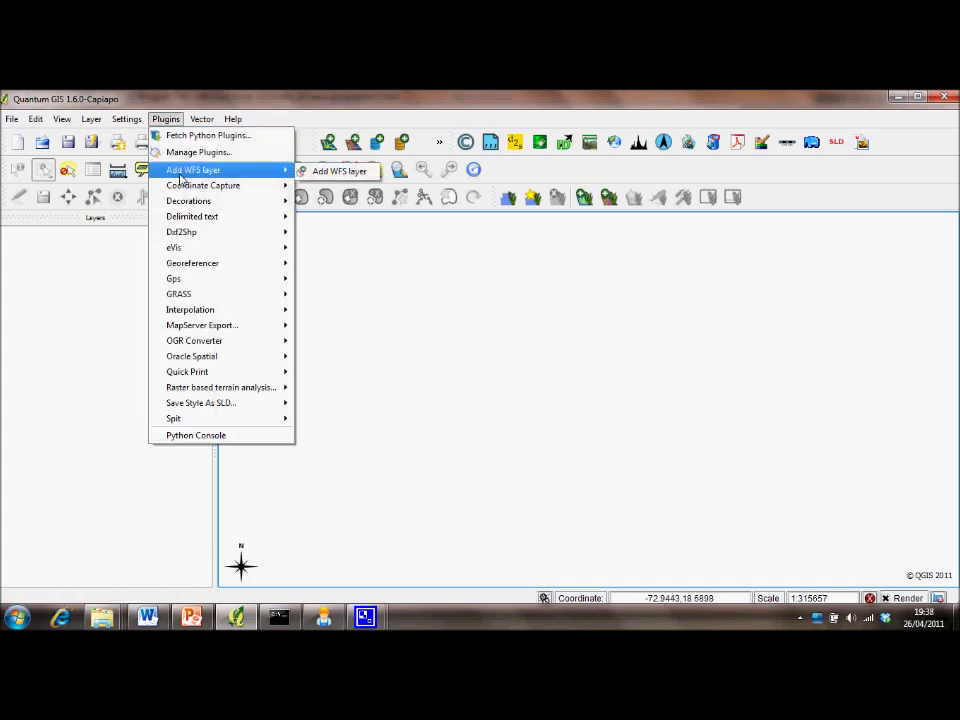
left_click(330, 171)
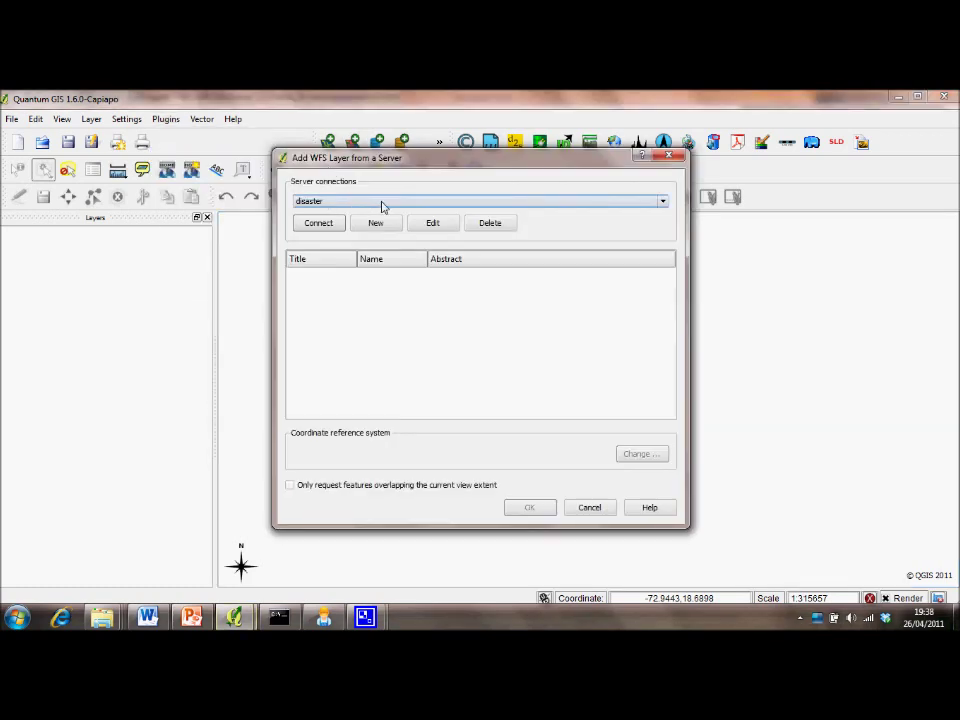
left_click(437, 224)
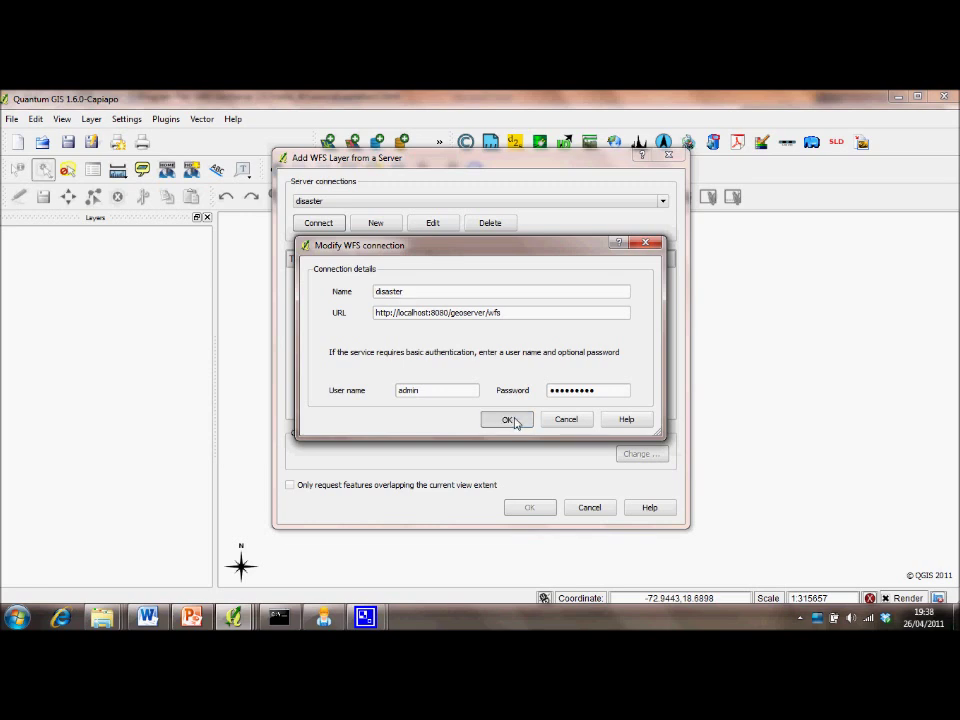
left_click(514, 421)
left_click(318, 225)
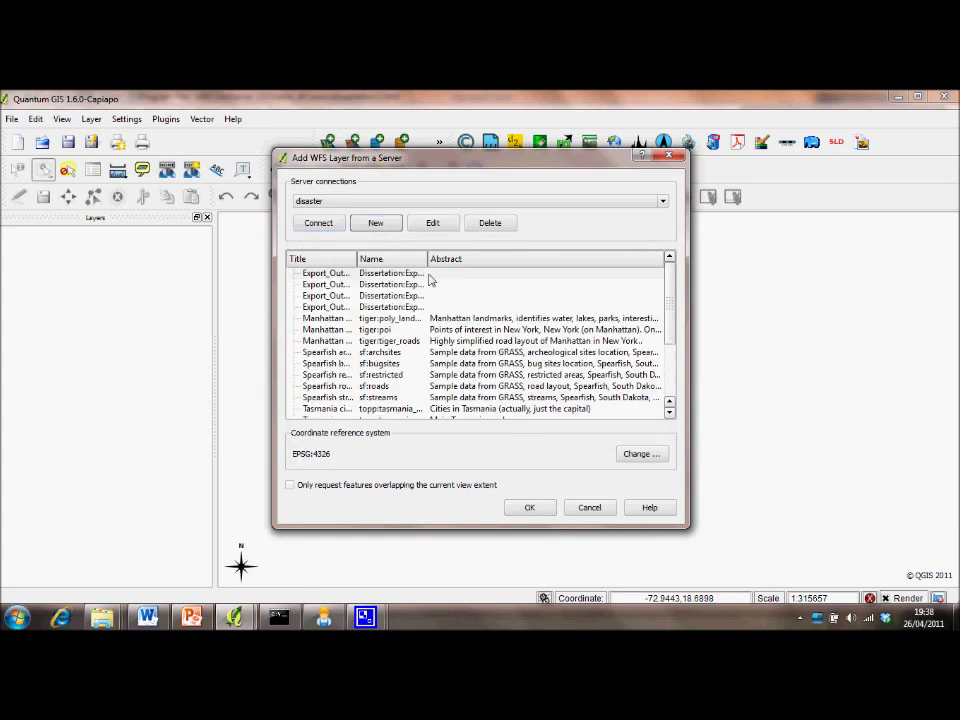
double_click(356, 259)
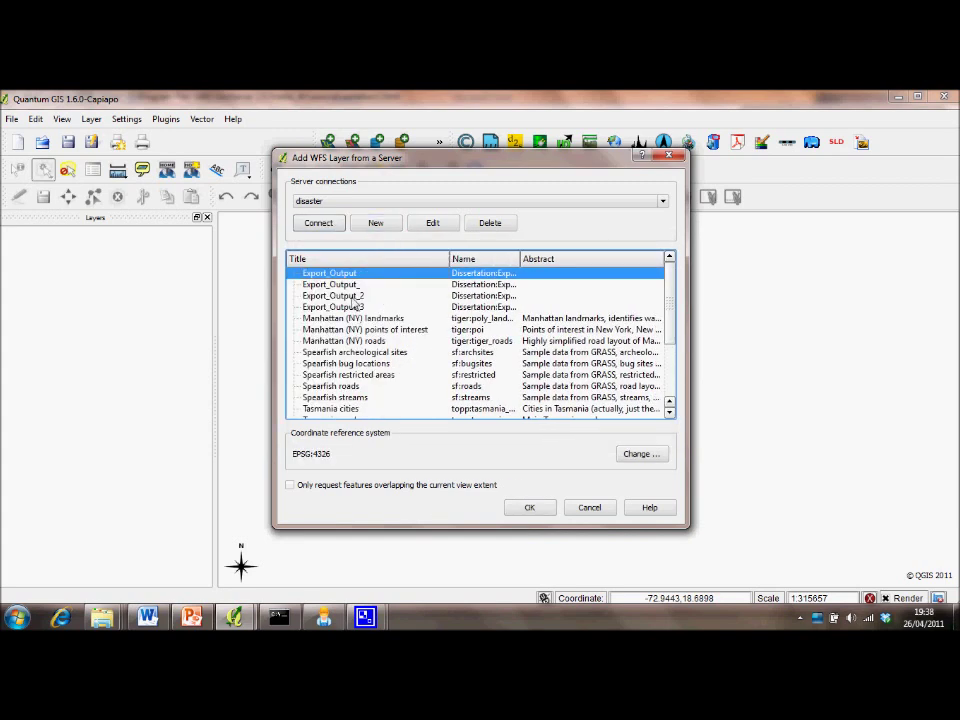
- Load the Dissertation:Export_Output_2 WFS camp layer onto the map
left_click(355, 296)
left_click(540, 514)
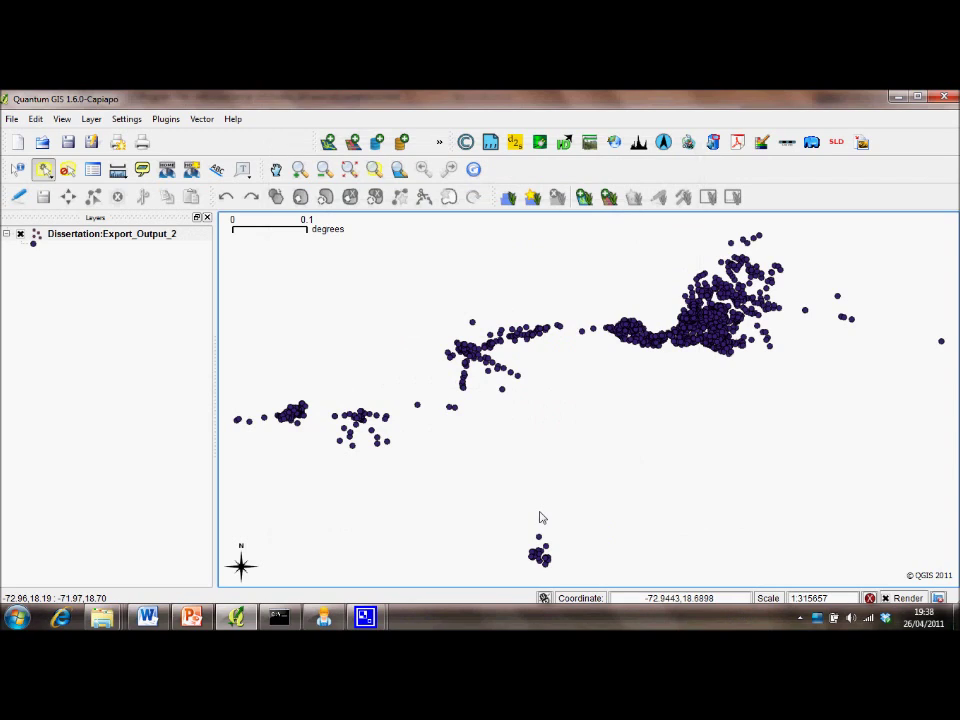
left_click(94, 236)
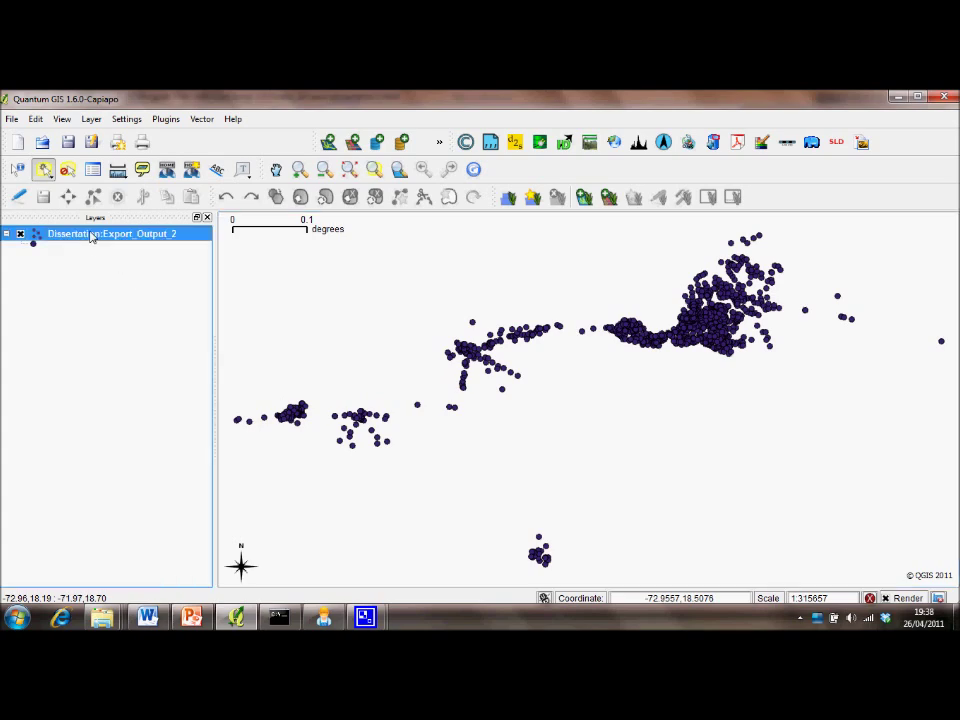
- Review the layer's 1060 attribute records, then turn on editing for it
right_click(92, 233)
left_click(130, 289)
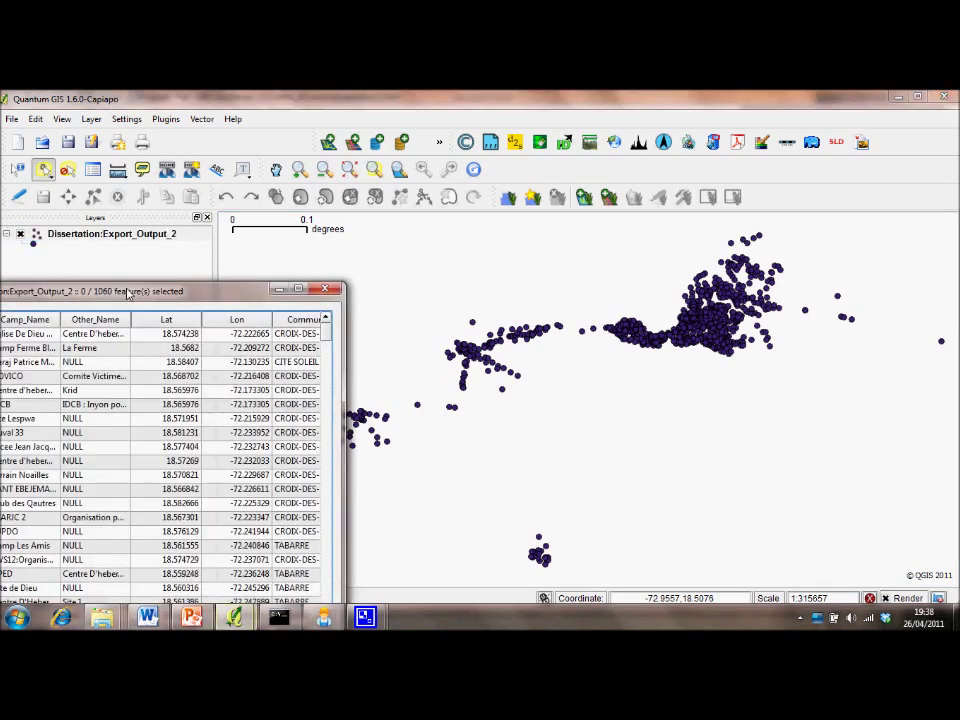
left_click_drag(184, 286, 297, 122)
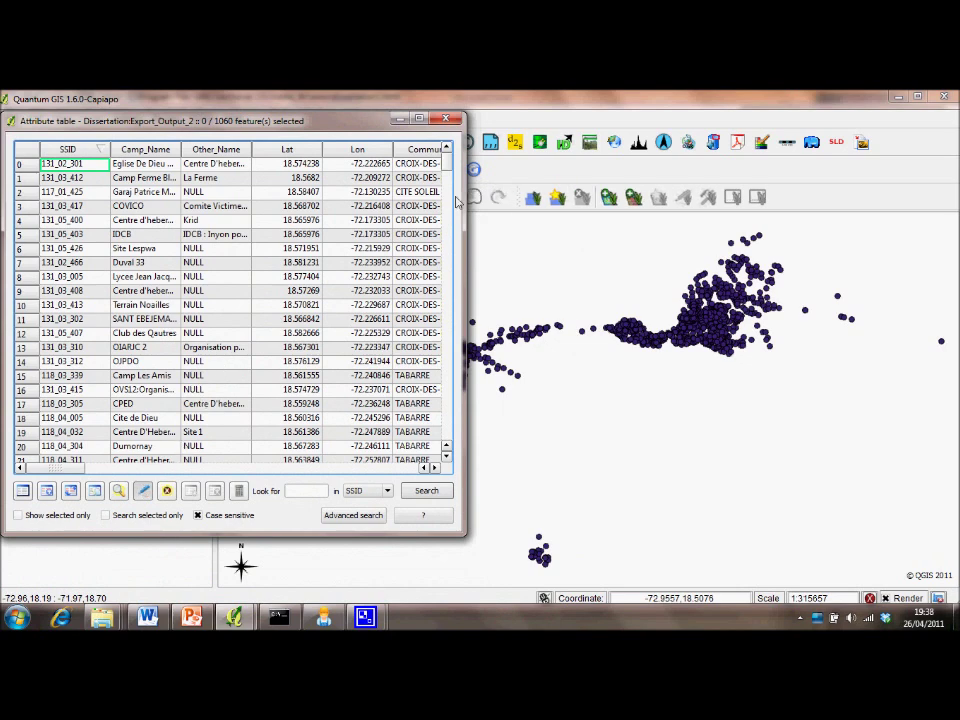
left_click(400, 120)
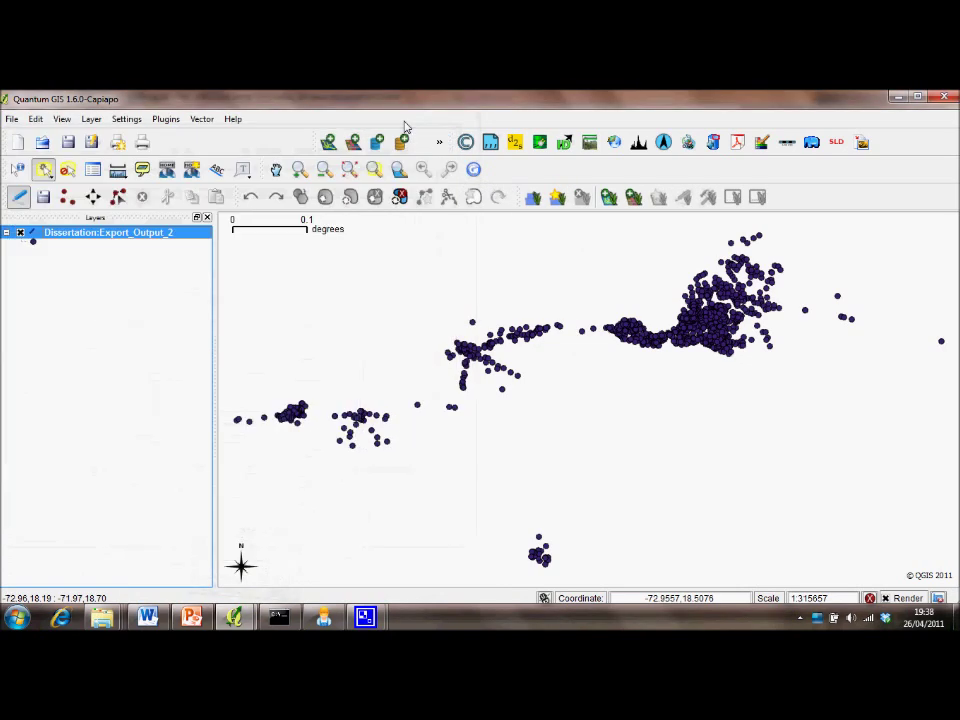
left_click(70, 199)
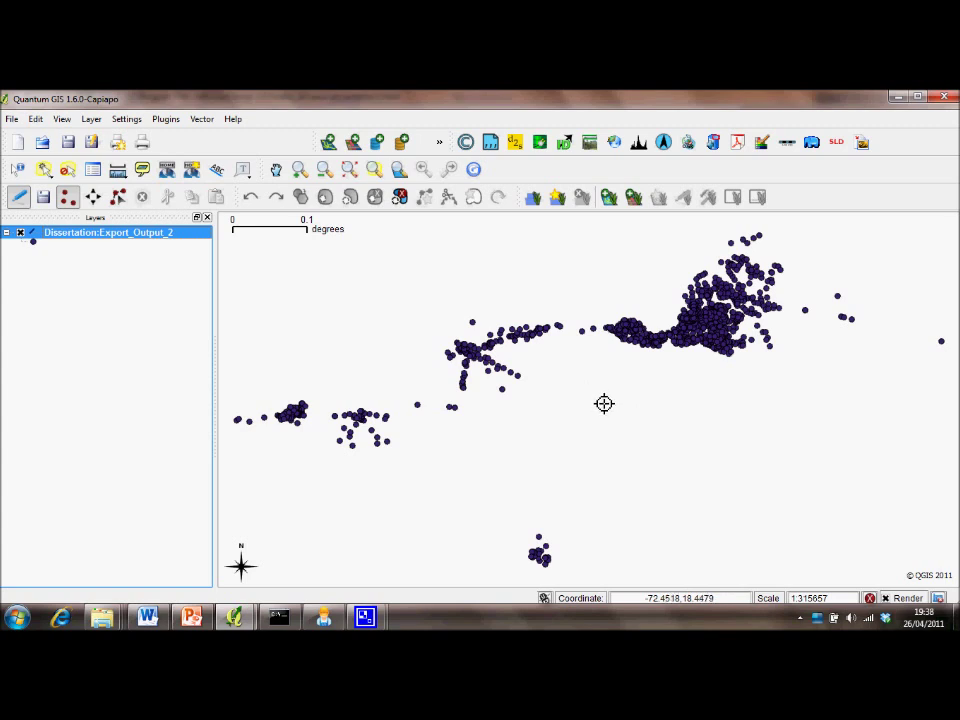
- Place a new camp point in the empty area between the clusters and accept its attributes
left_click(604, 403)
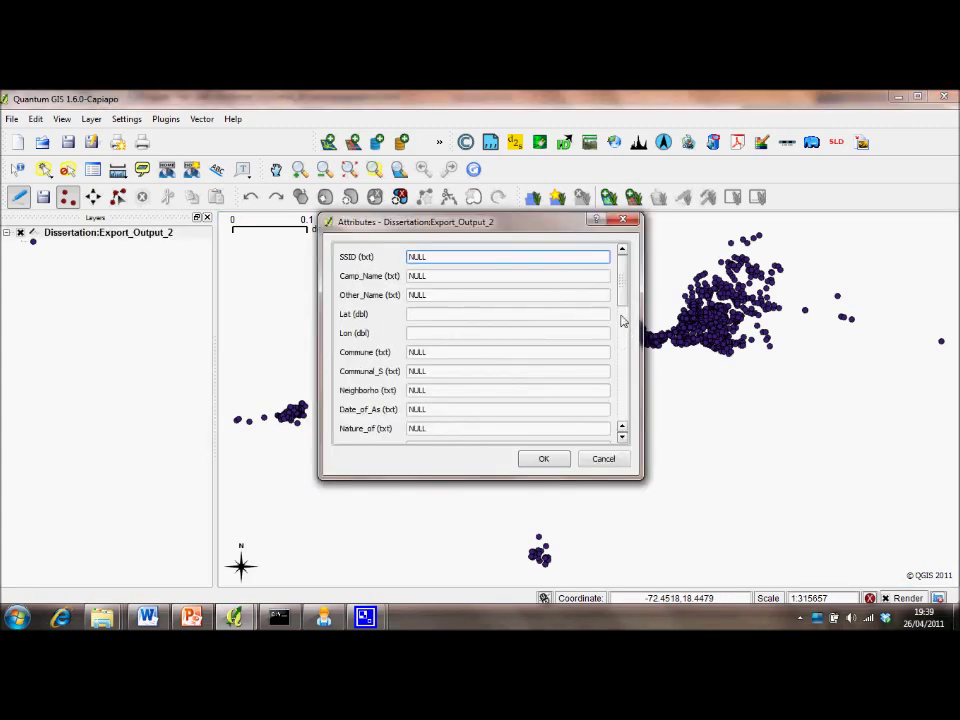
left_click(475, 277)
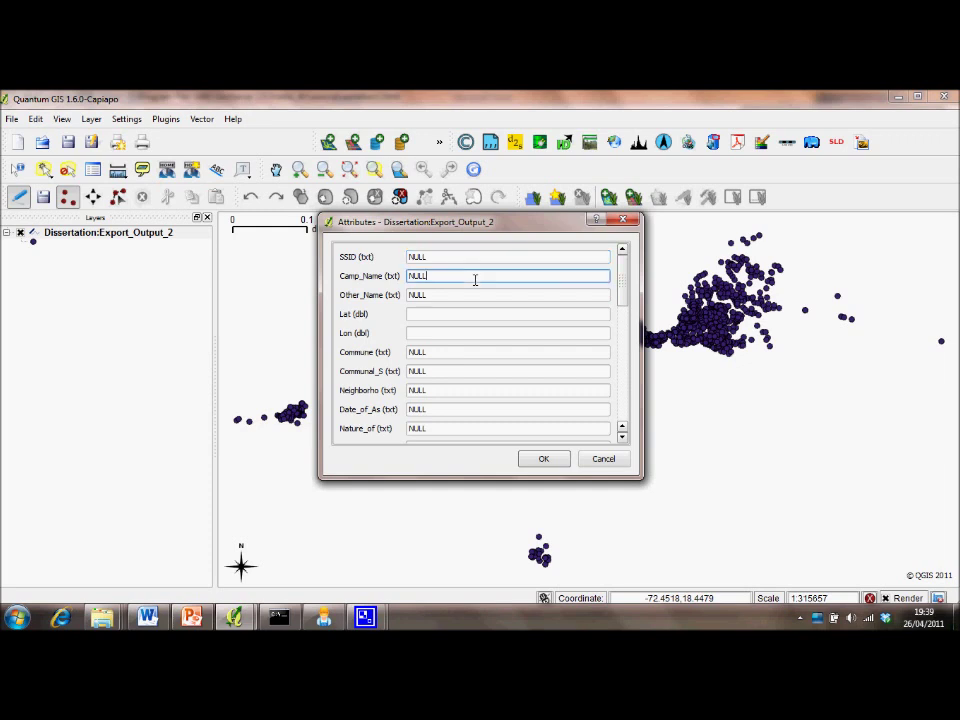
key("Return")
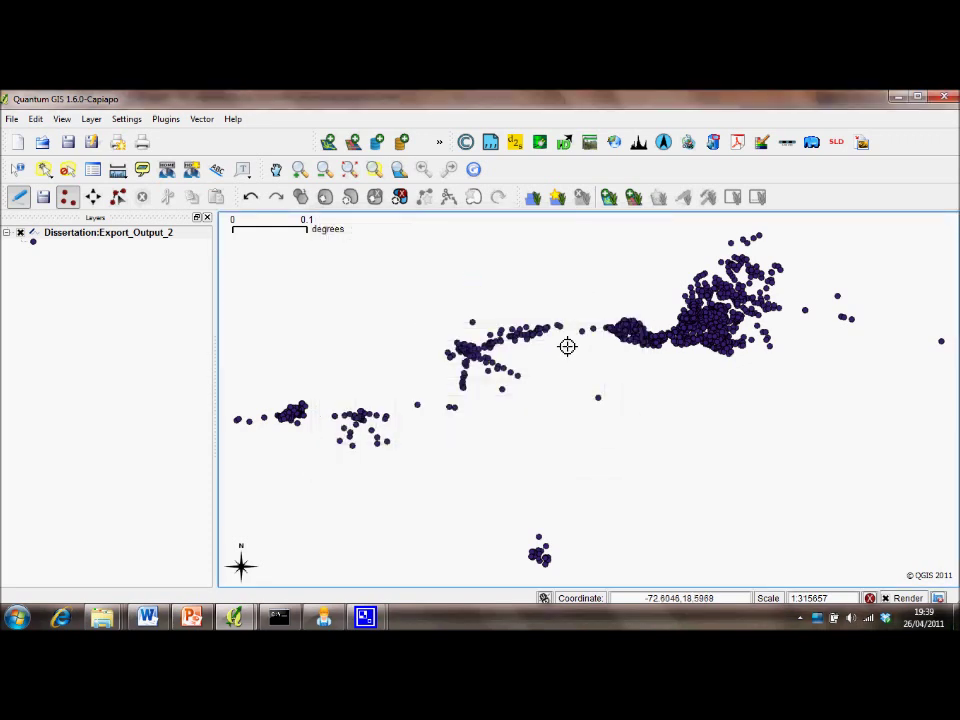
right_click(153, 236)
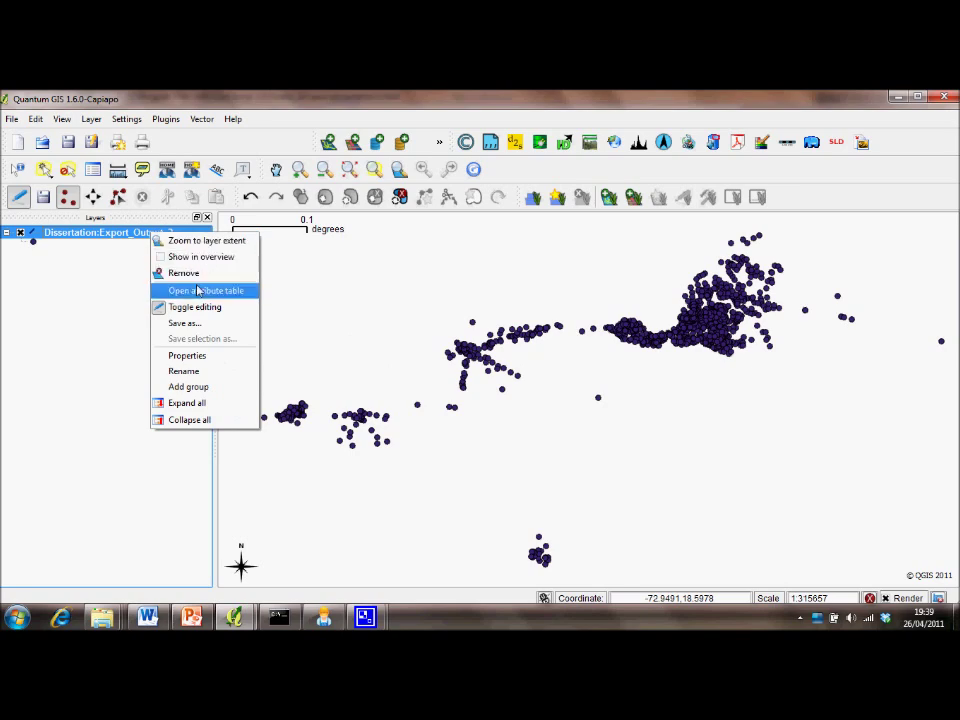
- Enter 'Test camp' as the new point's Camp_Name in the attribute table
left_click(205, 290)
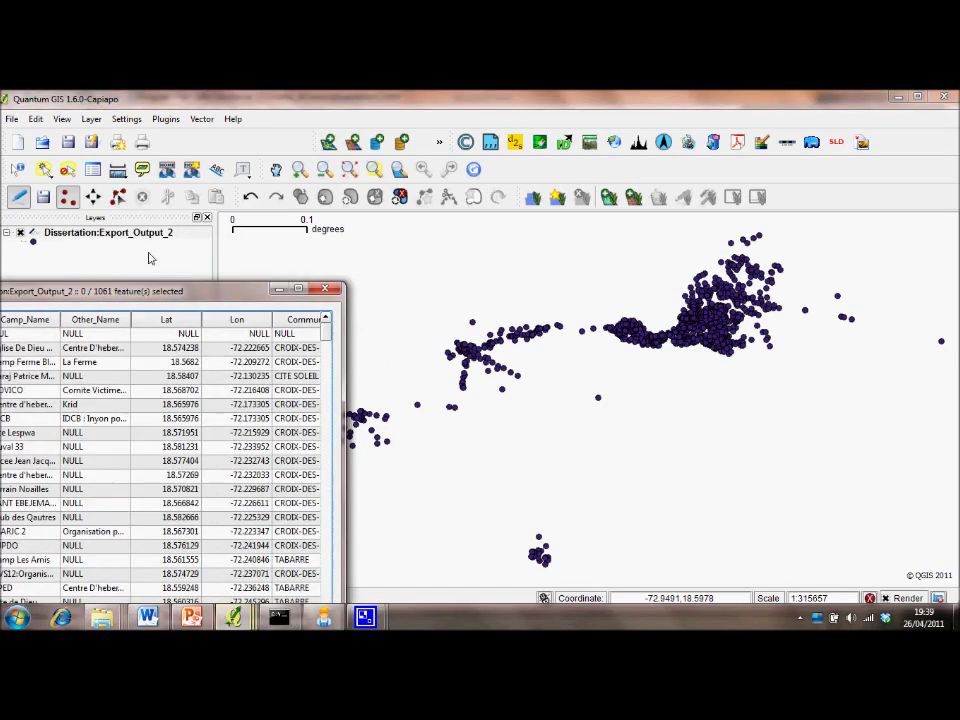
left_click_drag(213, 291, 309, 270)
left_click(212, 308)
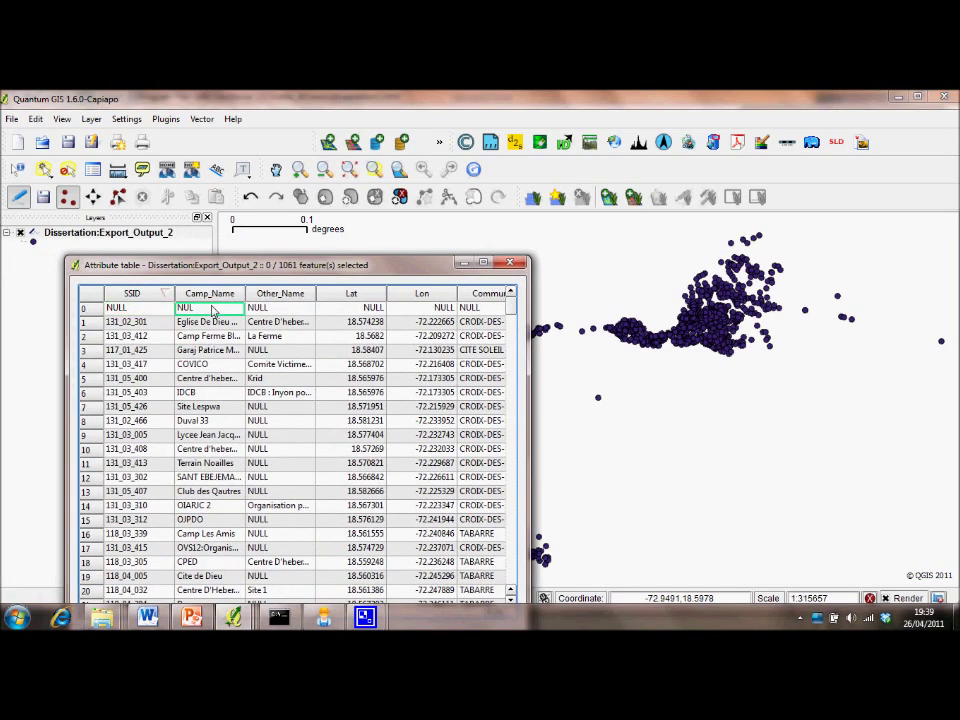
type("Test camp")
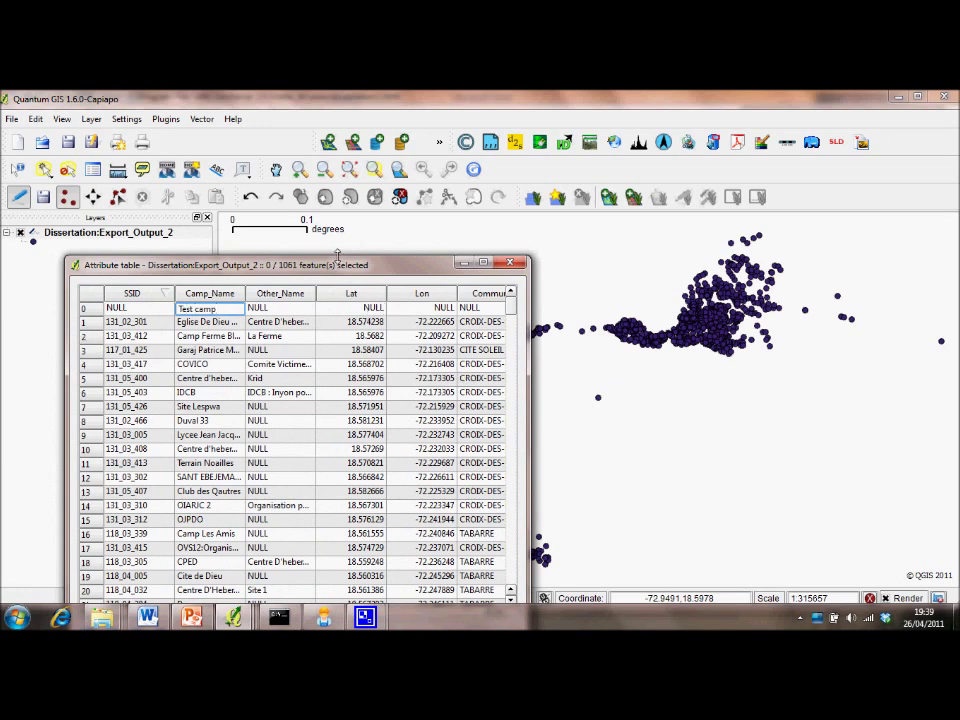
left_click_drag(334, 274, 276, 183)
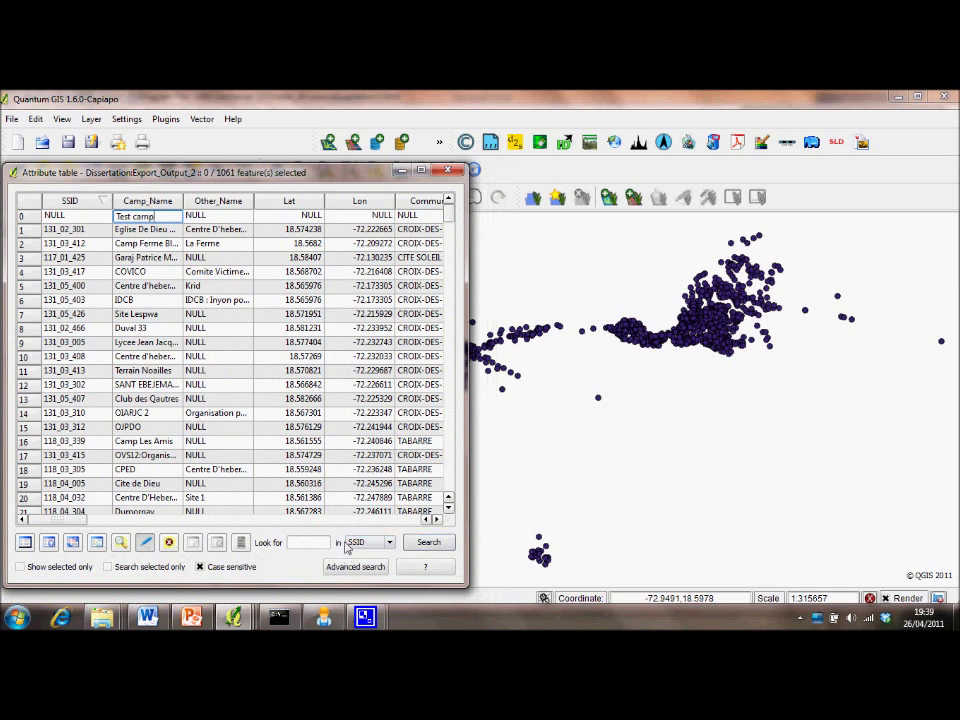
- Stop editing, save the layer edits, and return to the Disaster Mapper Haiti web map
left_click(144, 542)
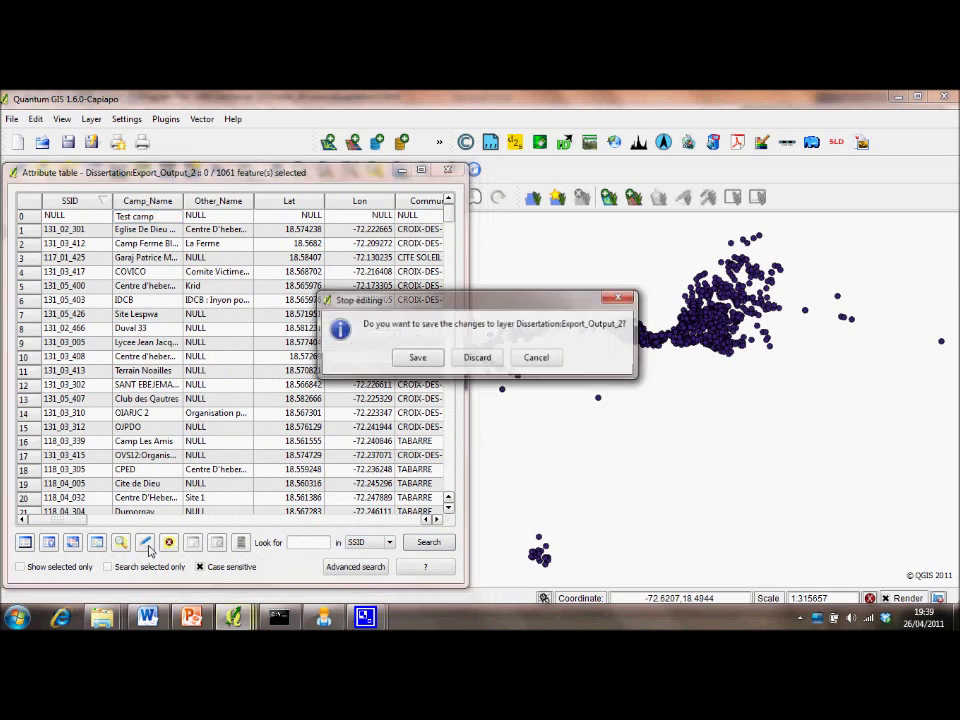
left_click(421, 359)
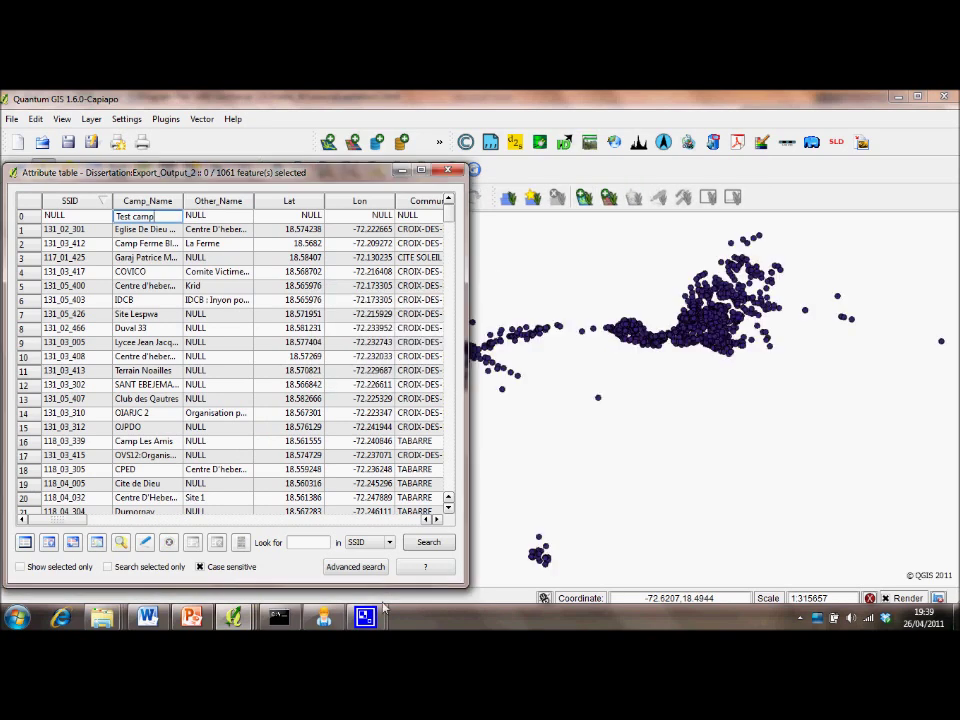
mouse_move(365, 617)
left_click(315, 552)
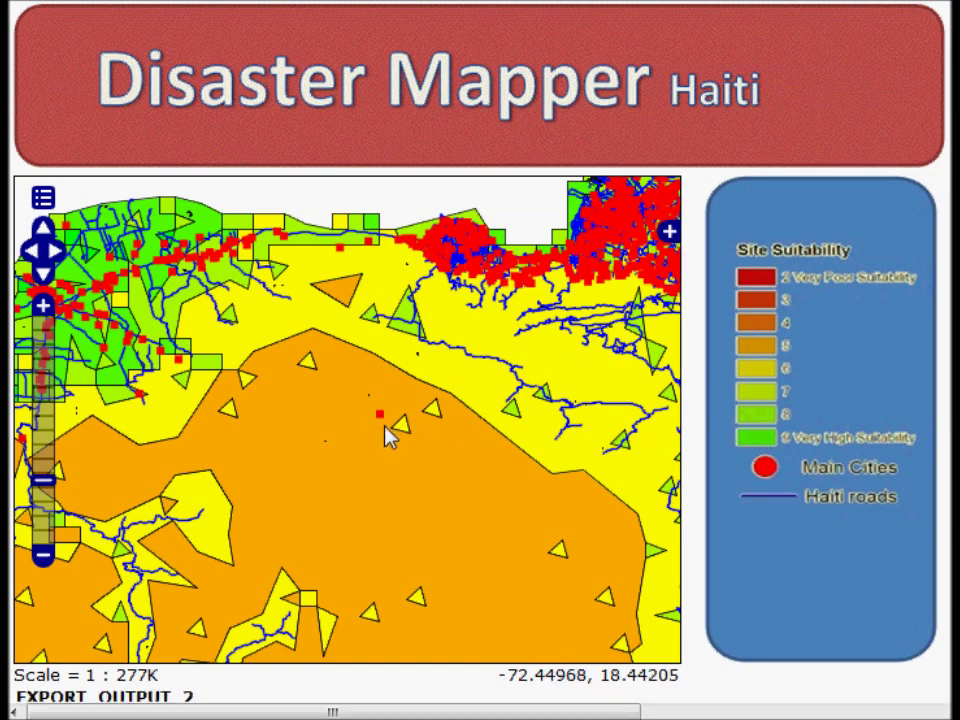
scroll(707, 456, "down", 2)
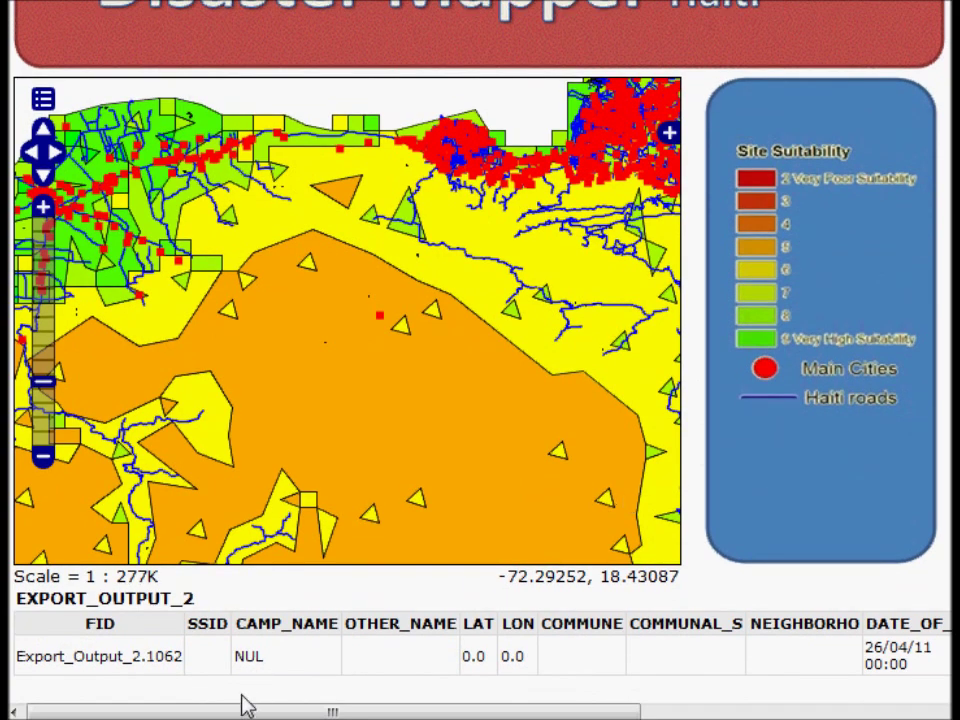
left_click_drag(233, 712, 290, 711)
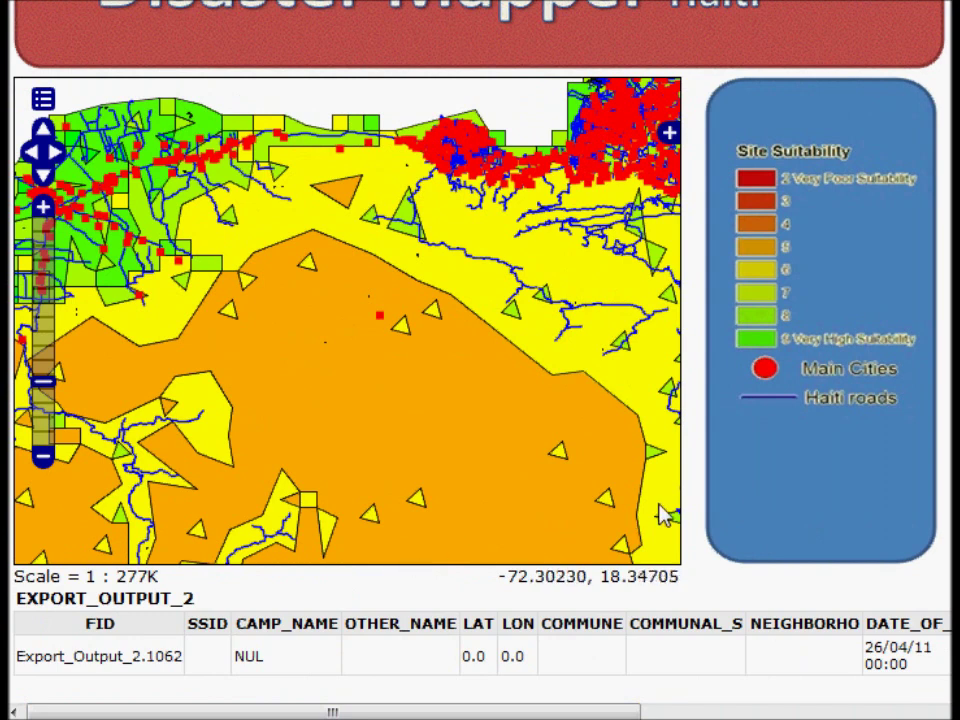
scroll(693, 514, "up", 2)
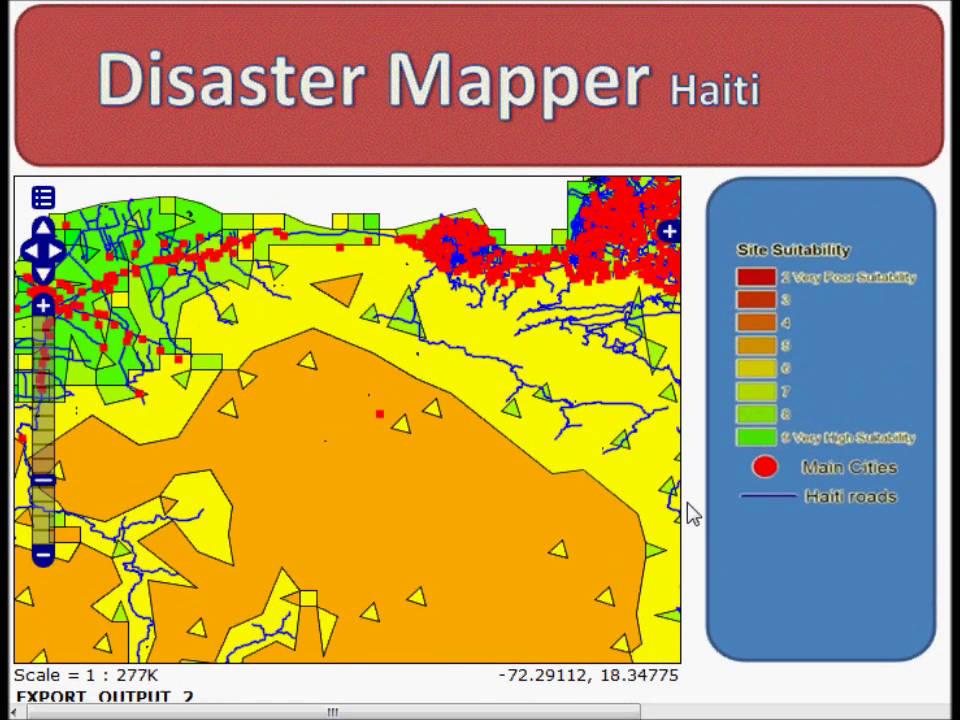